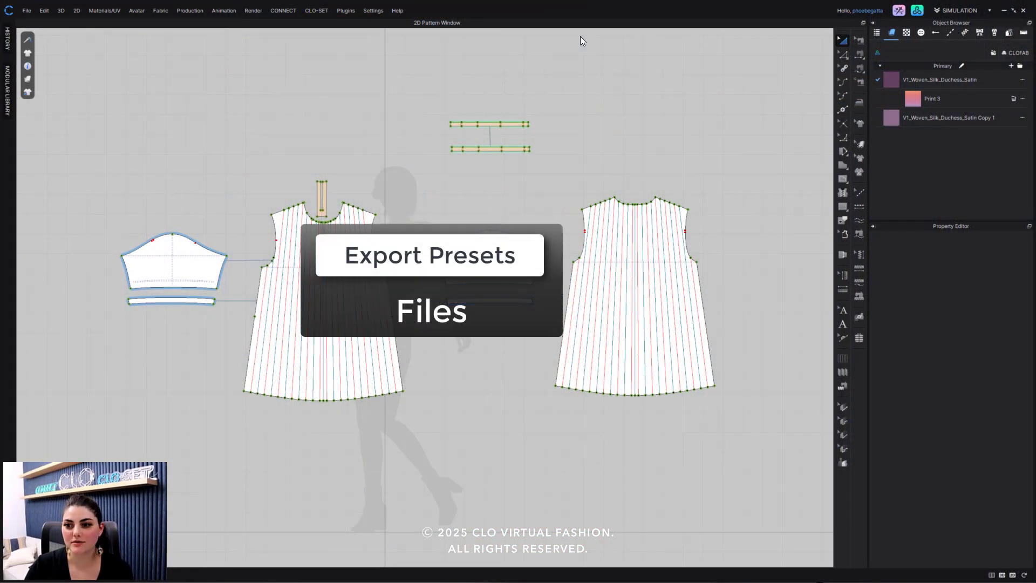
Step: Start an OBJ export of the garment to the Desktop with the file name test
middle_click_drag(393, 132, 393, 138)
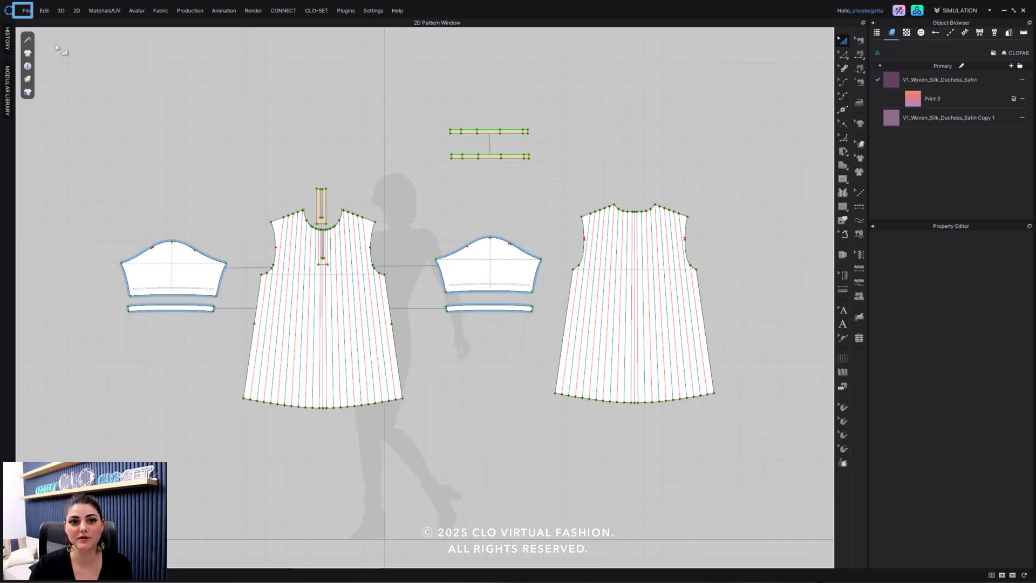
left_click(25, 11)
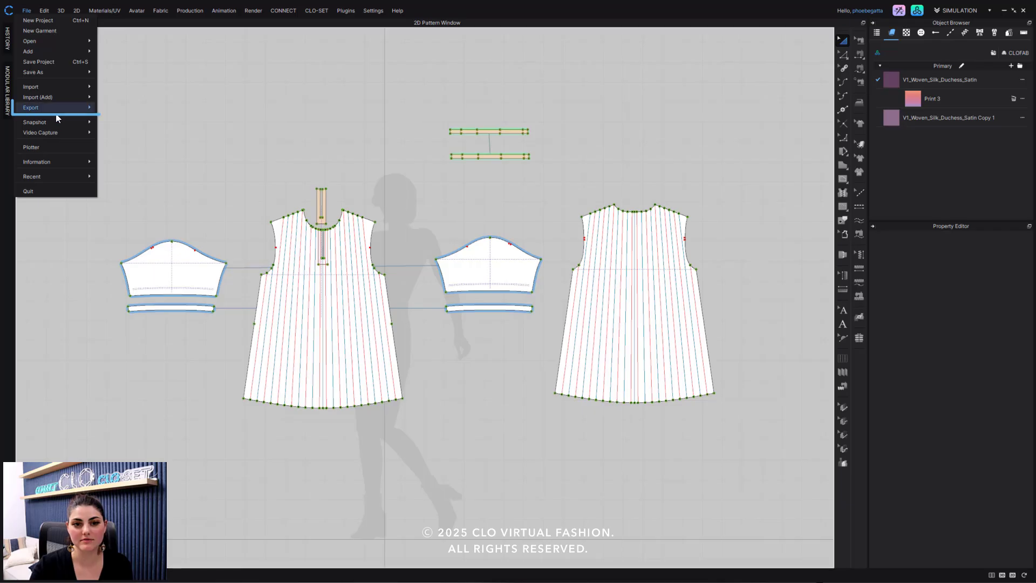
mouse_move(71, 107)
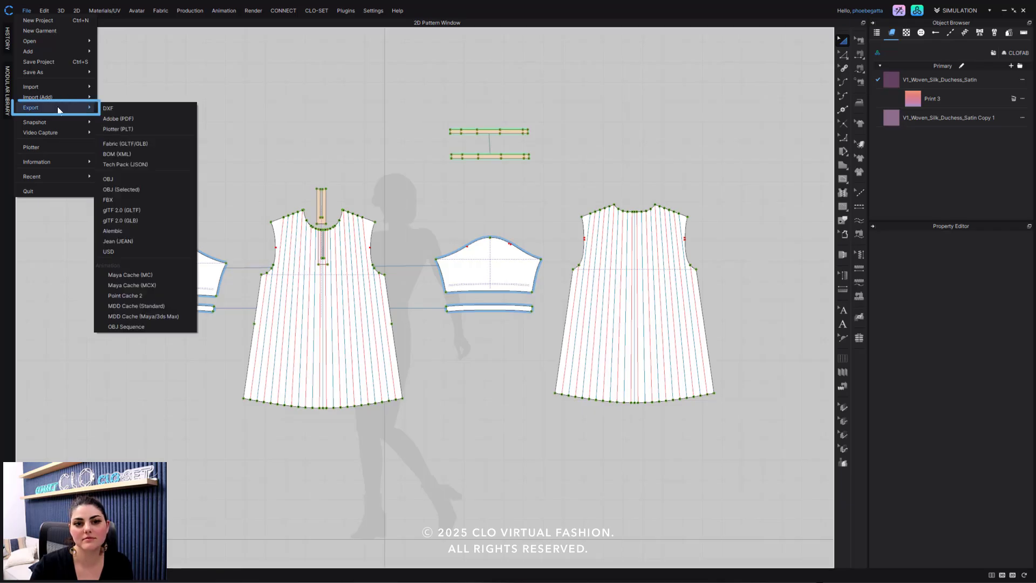
left_click(150, 178)
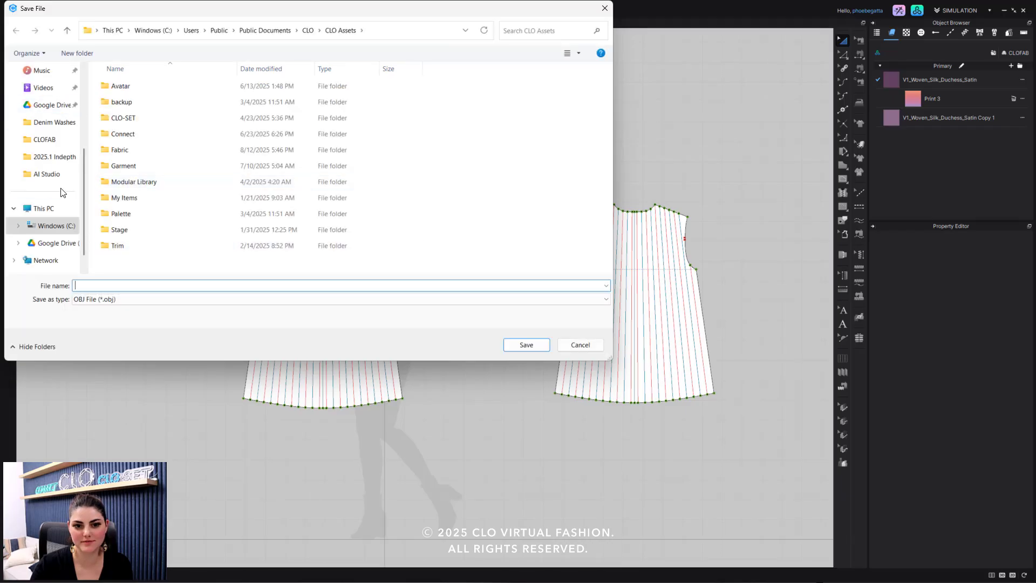
scroll(60, 192, "up", 3)
left_click(43, 143)
type("test")
left_click(524, 346)
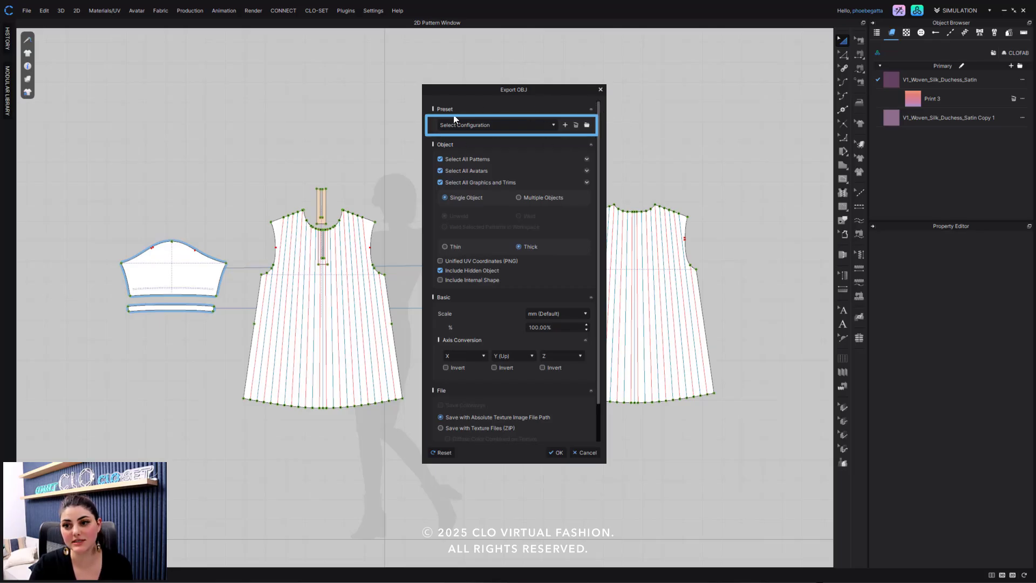
Step: Load the USE THIS export preset and set the preset choice back to Select Configuration
left_click(480, 126)
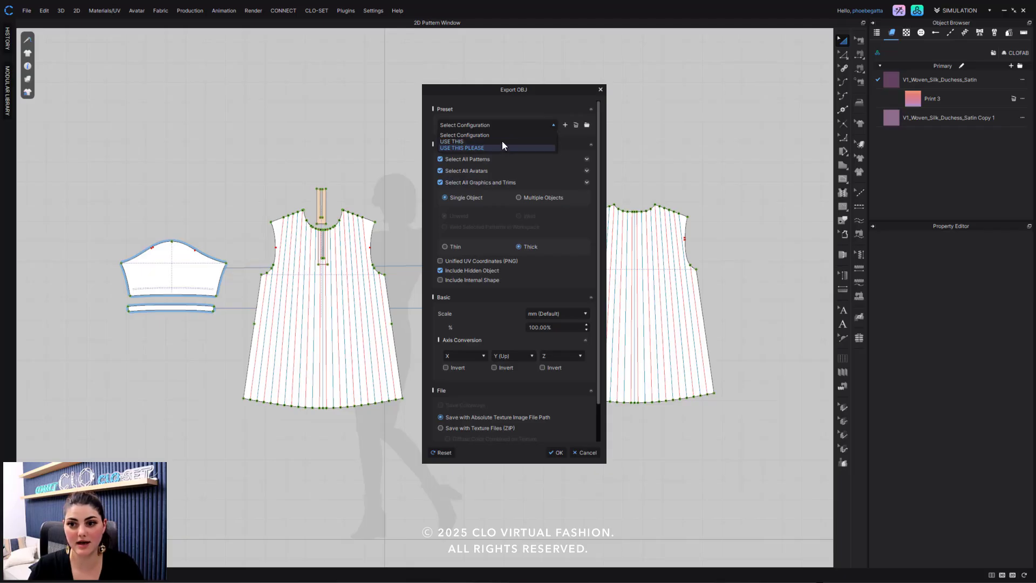
left_click(502, 140)
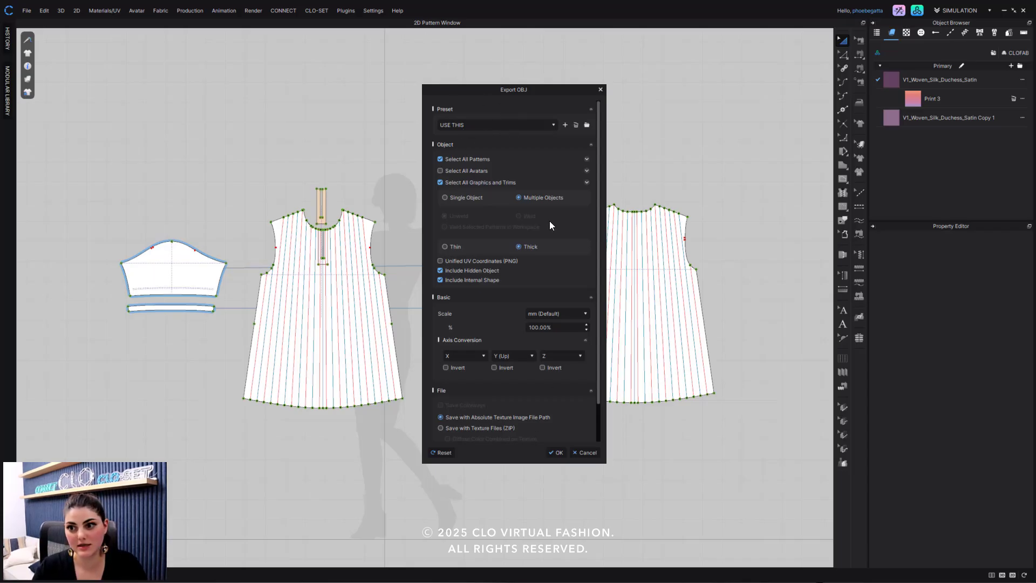
left_click(552, 123)
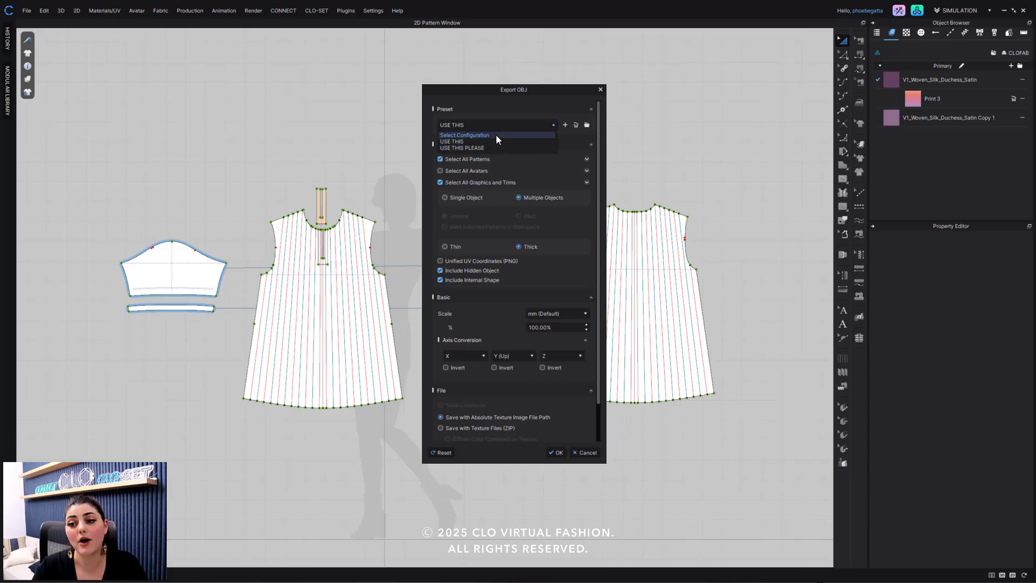
left_click(497, 135)
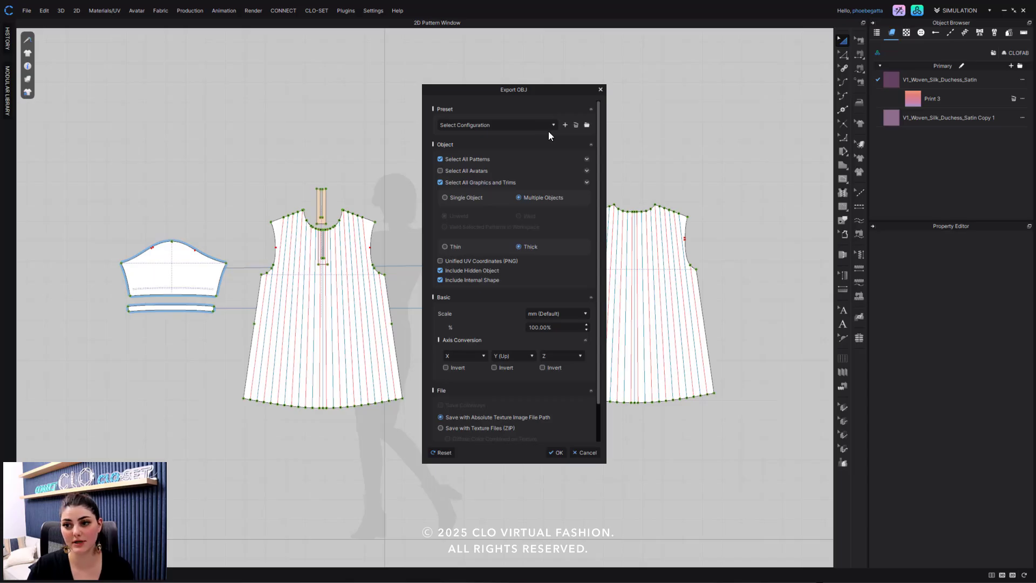
left_click(565, 125)
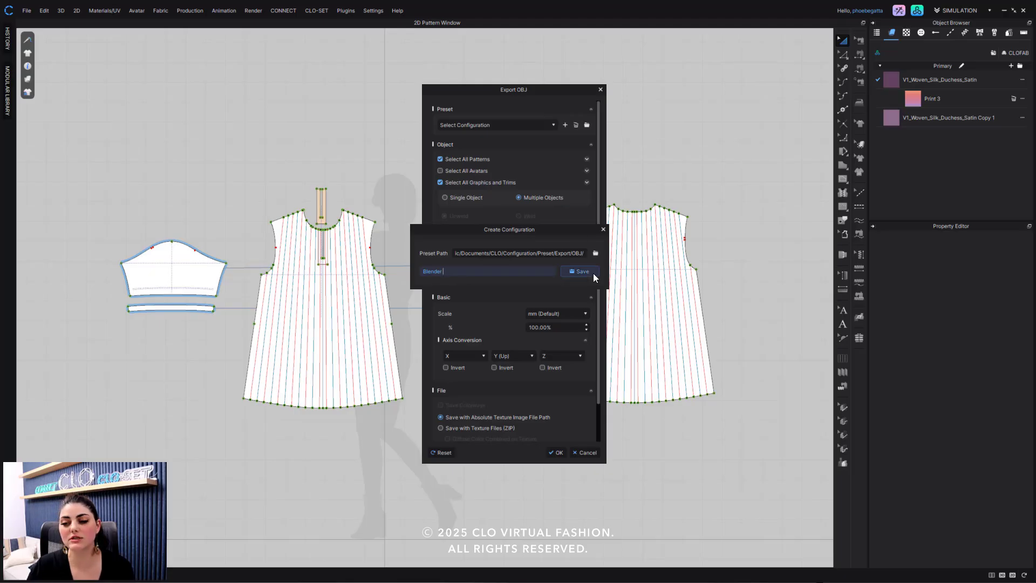
left_click(603, 229)
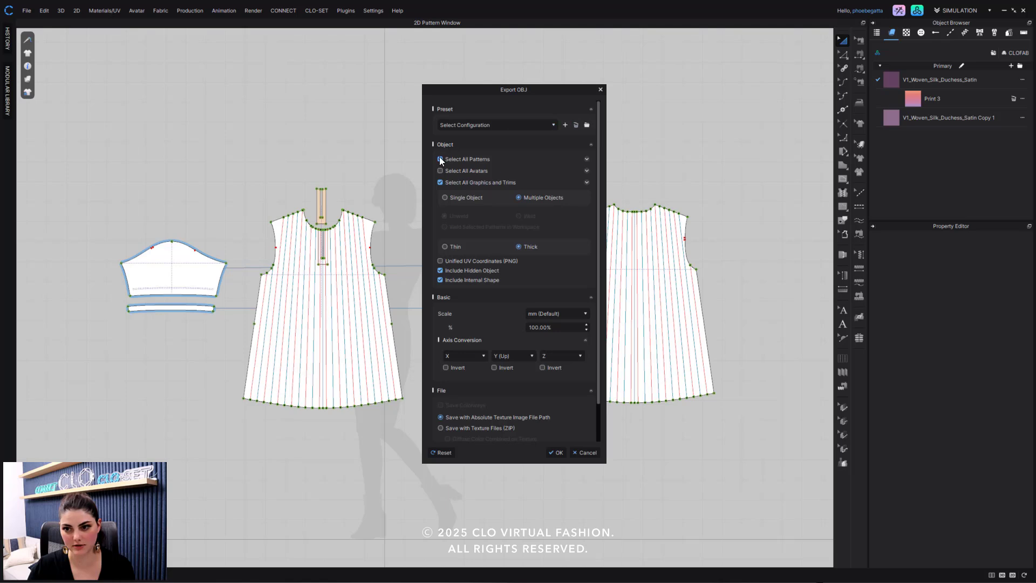
scroll(485, 281, "down", 1)
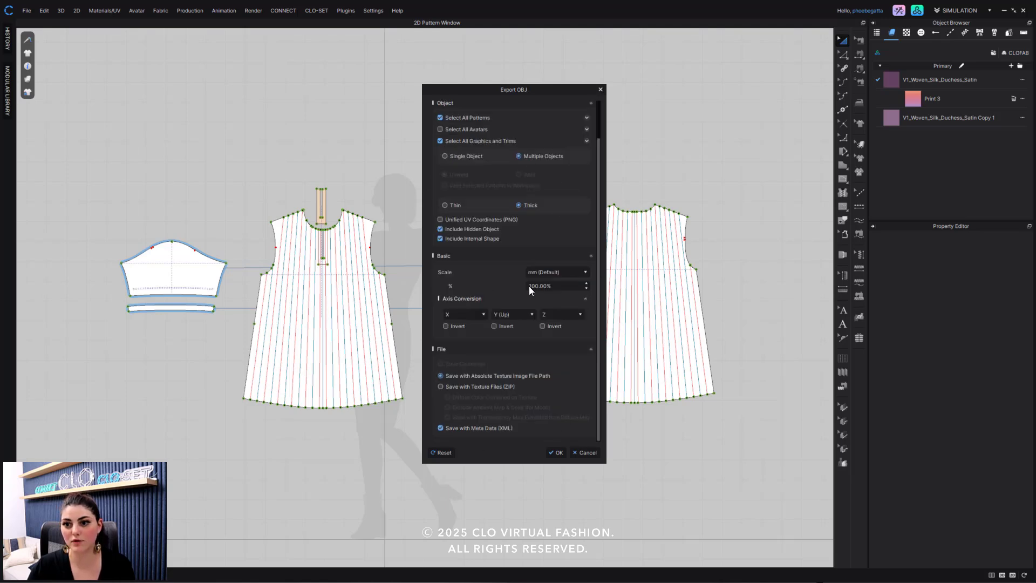
scroll(524, 410, "up", 1)
left_click(549, 123)
left_click(520, 134)
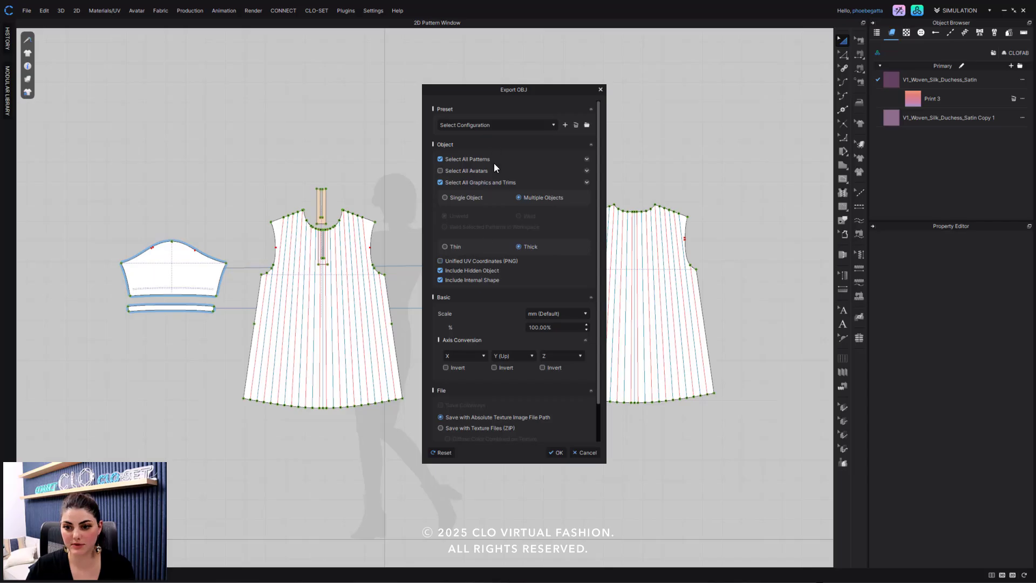
Step: Enable unified UV coordinates with metalness, roughness, opacity and displacement maps included, and set the export scale to inches
left_click(441, 261)
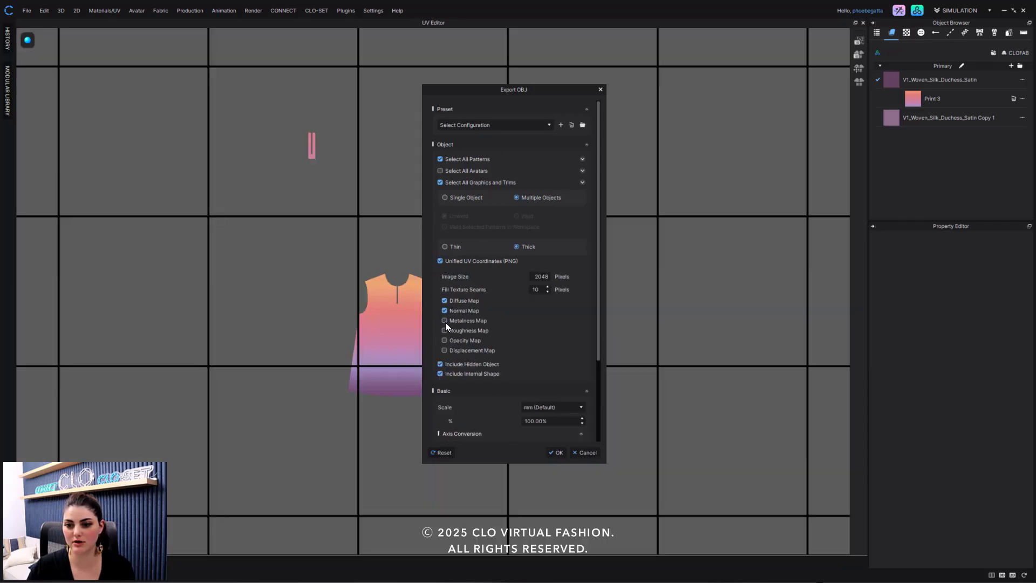
left_click(444, 350)
scroll(536, 325, "down", 3)
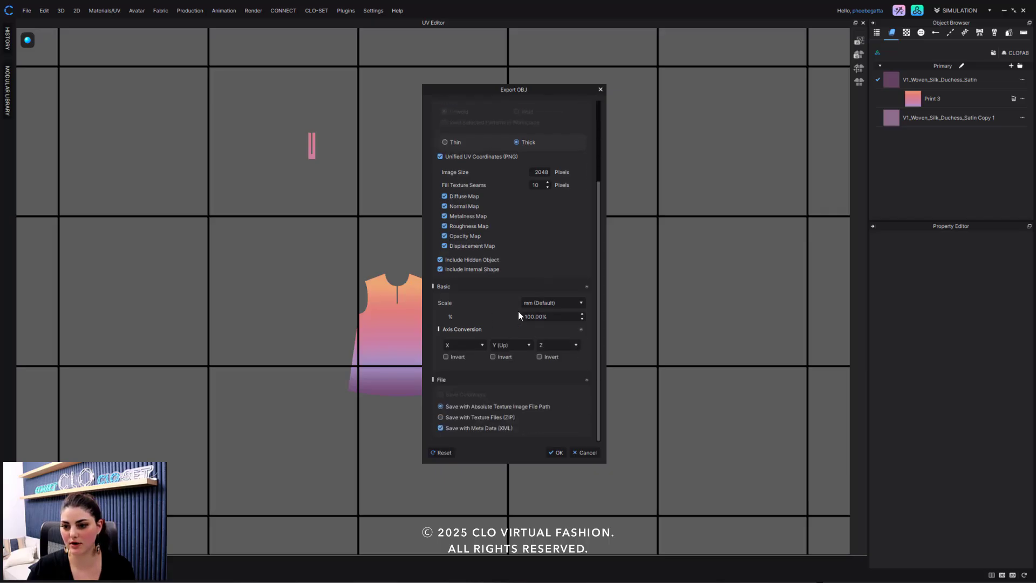
left_click(556, 305)
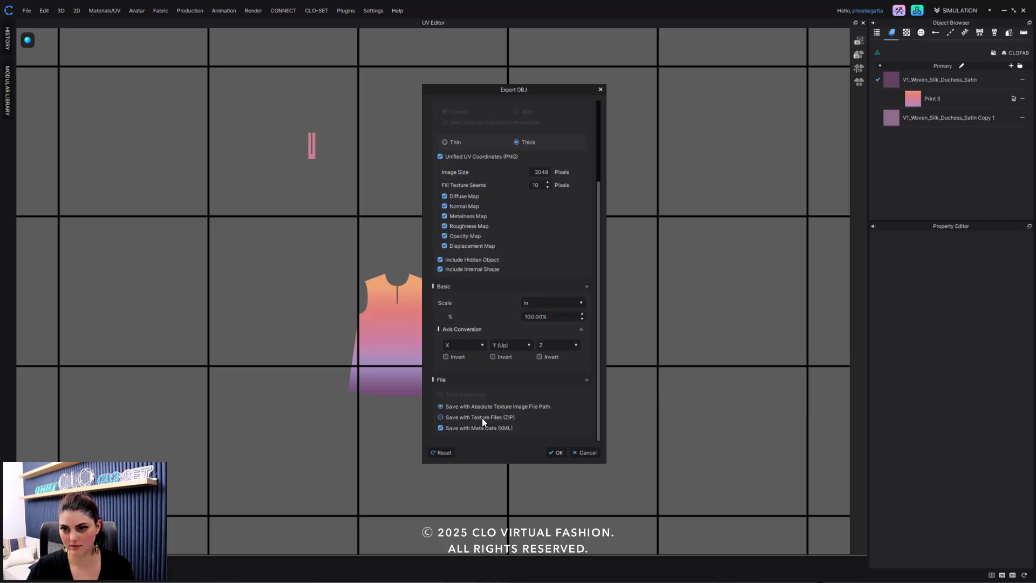
Step: Save the current OBJ export settings as a preset named Blender in the default preset folder, and cancel the export
scroll(511, 299, "up", 5)
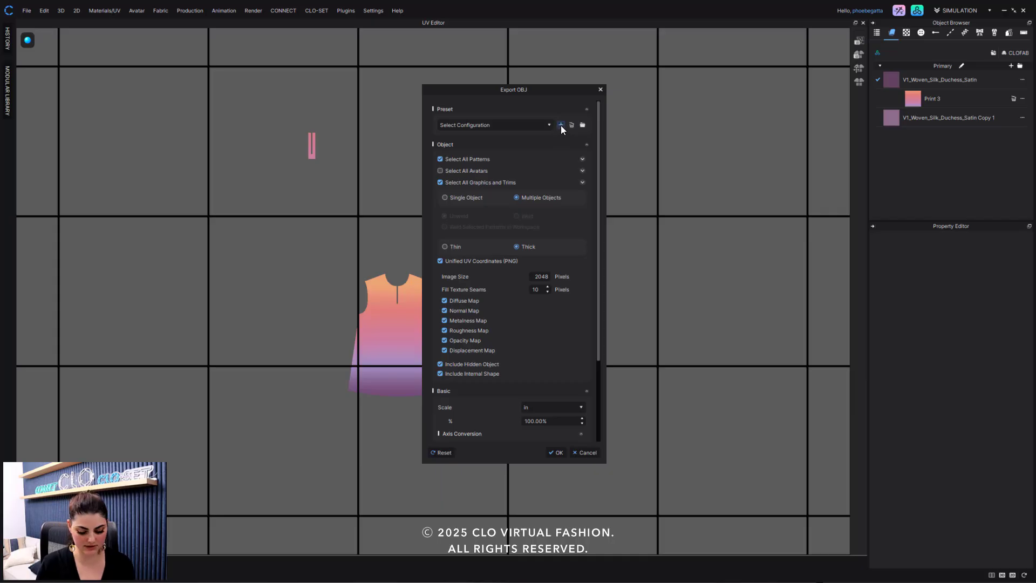
left_click(562, 125)
left_click(451, 271)
type("Blender")
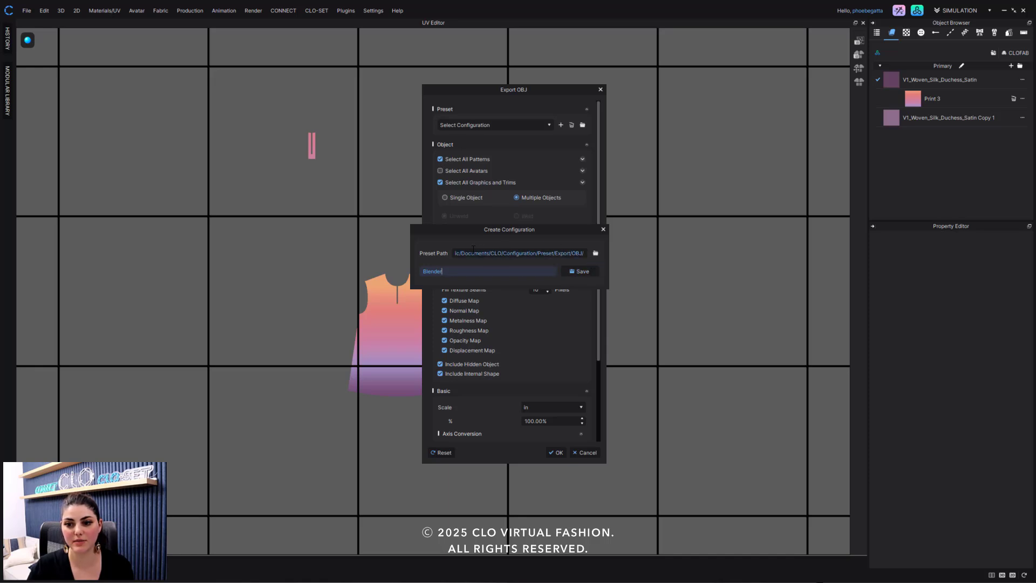
triple_click(567, 253)
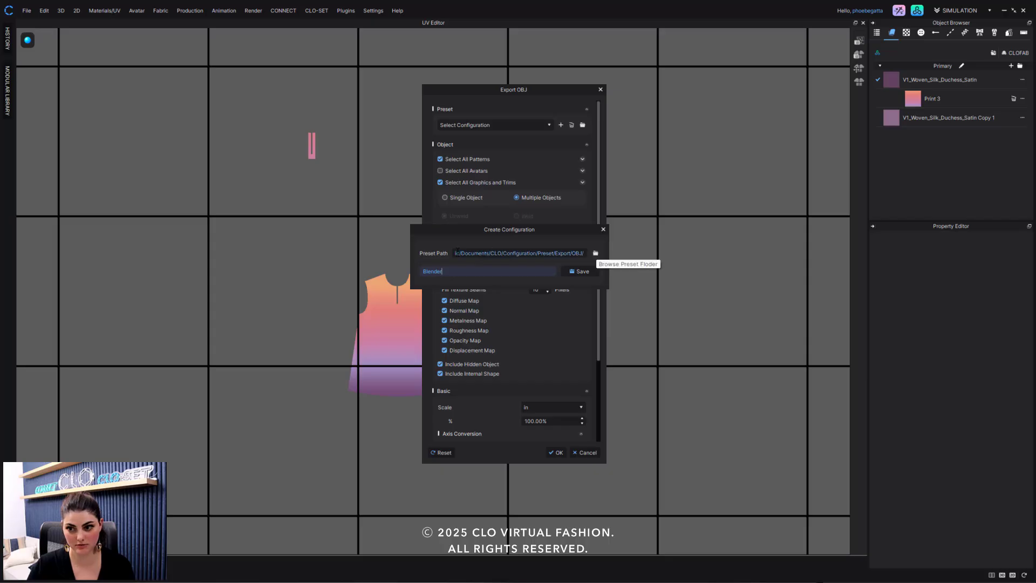
left_click(596, 254)
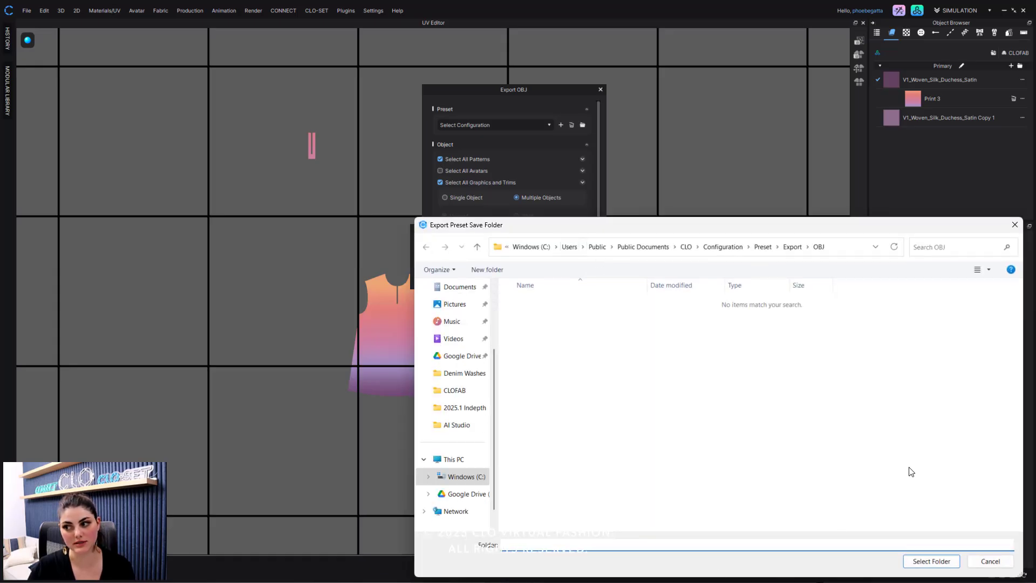
left_click(1021, 229)
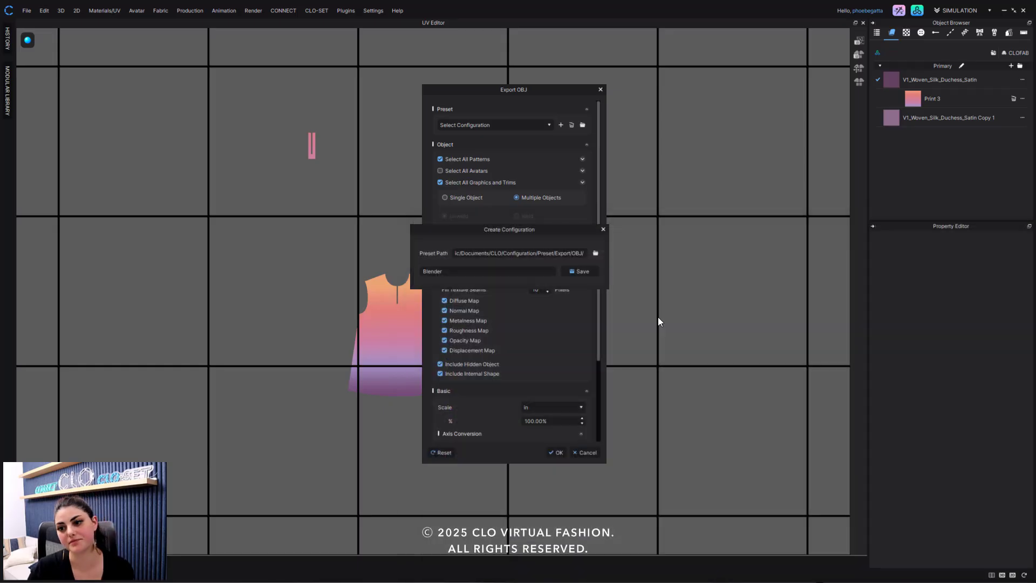
left_click(587, 272)
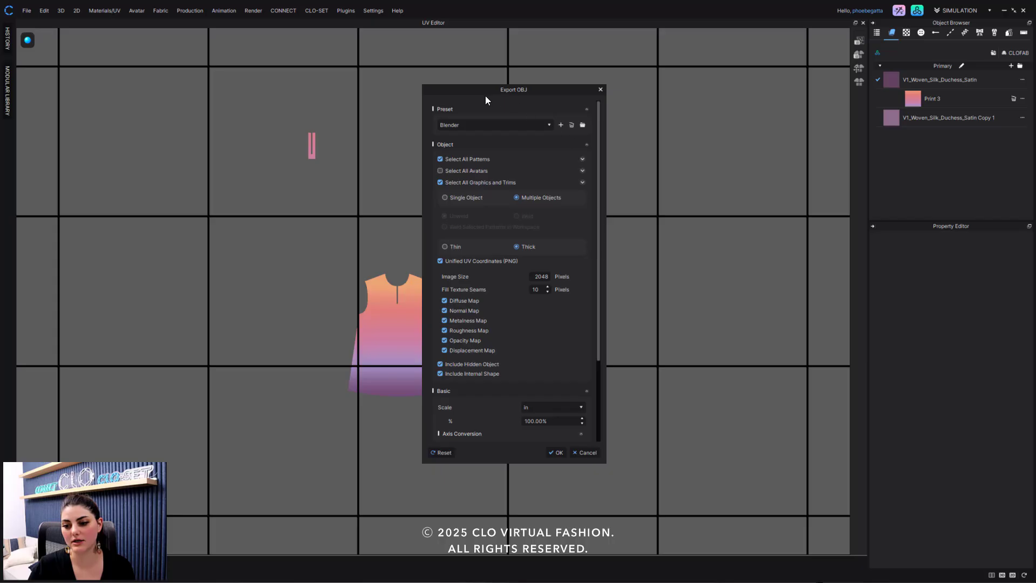
left_click(585, 455)
Step: Start another OBJ export to the Desktop with the file name fdsaf
left_click(30, 11)
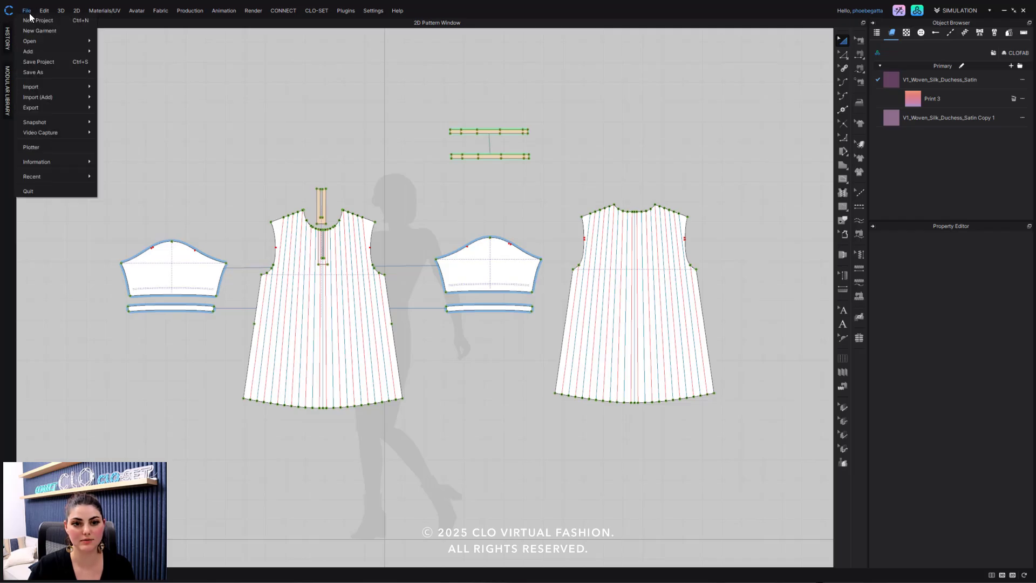
mouse_move(54, 108)
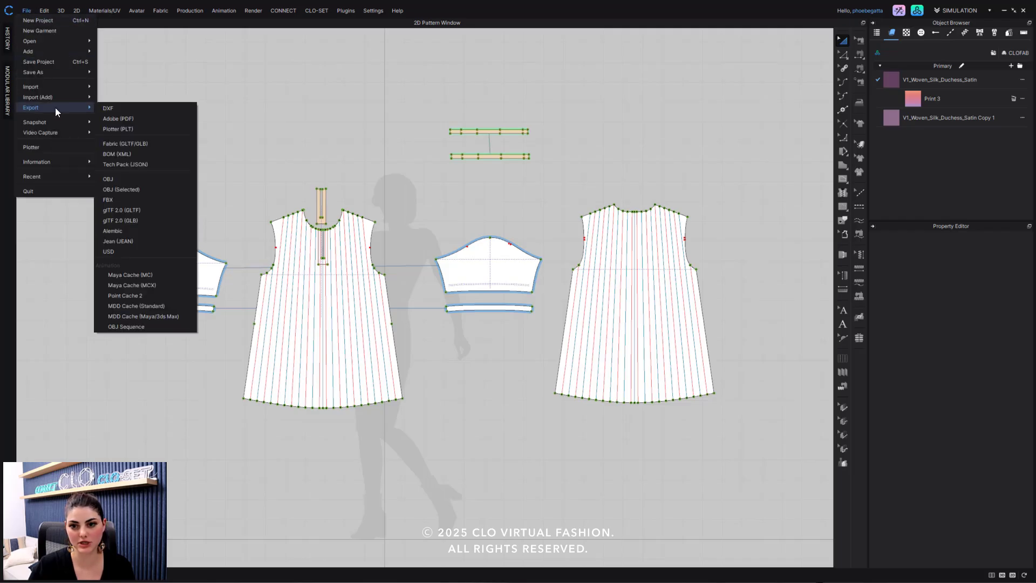
left_click(147, 181)
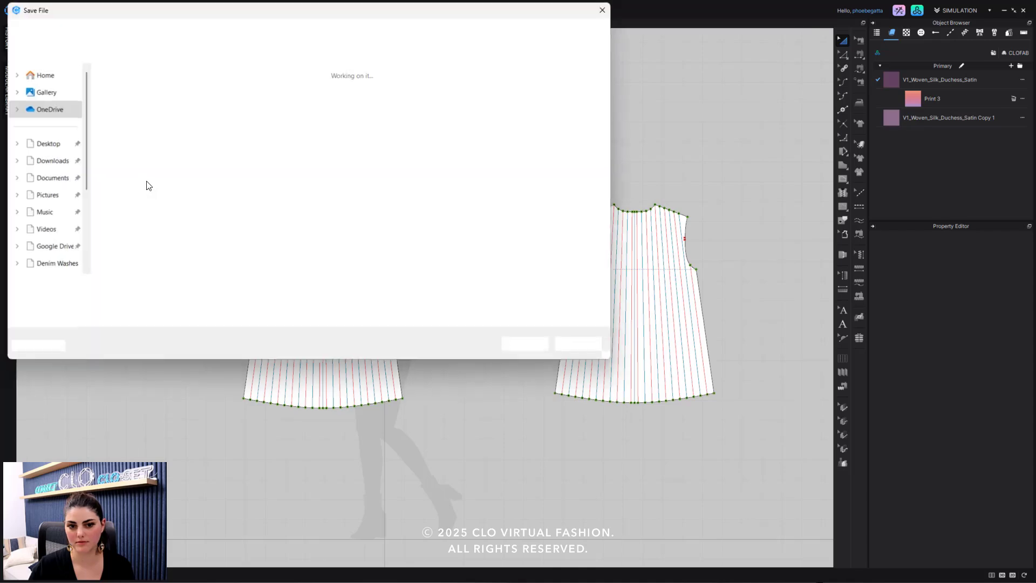
type("fdsaf")
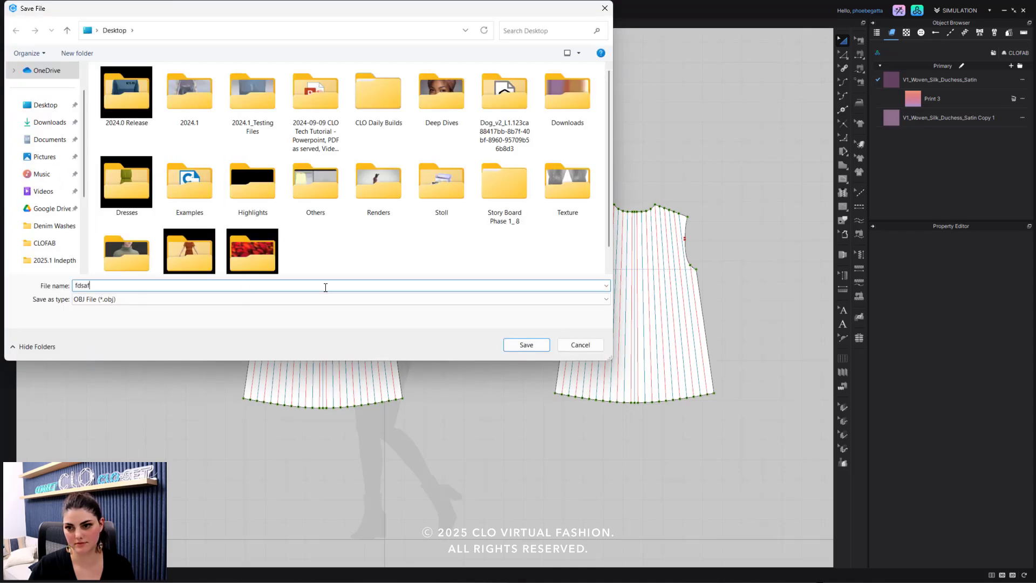
left_click(522, 343)
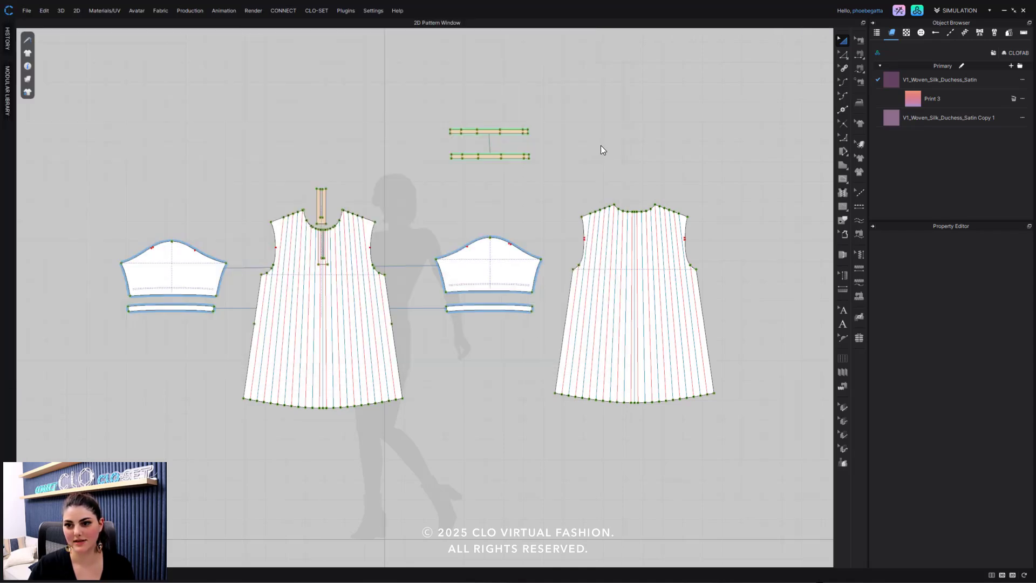
Step: Load the Blender preset into the OBJ export settings and delete that preset
left_click(530, 124)
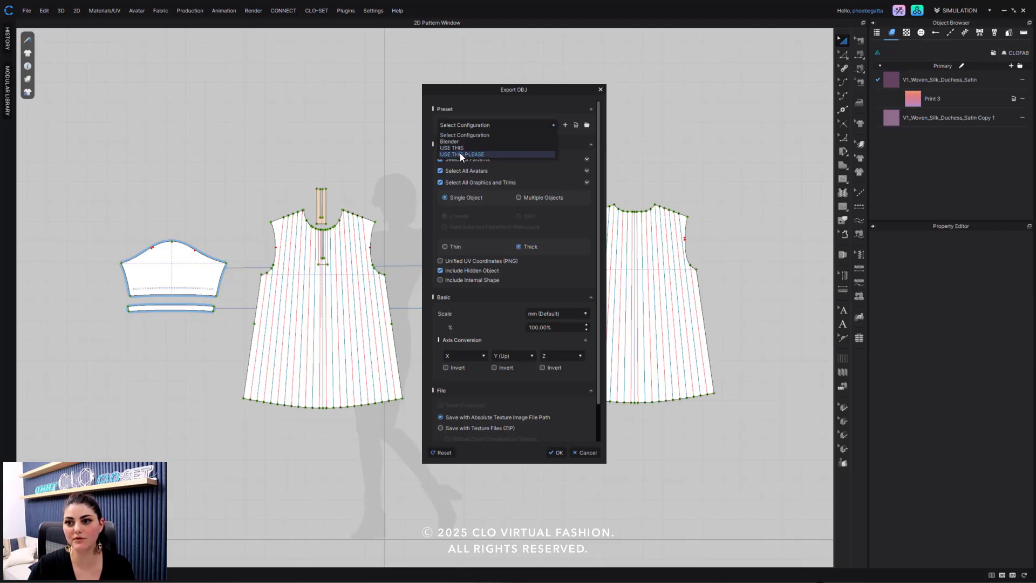
left_click(491, 142)
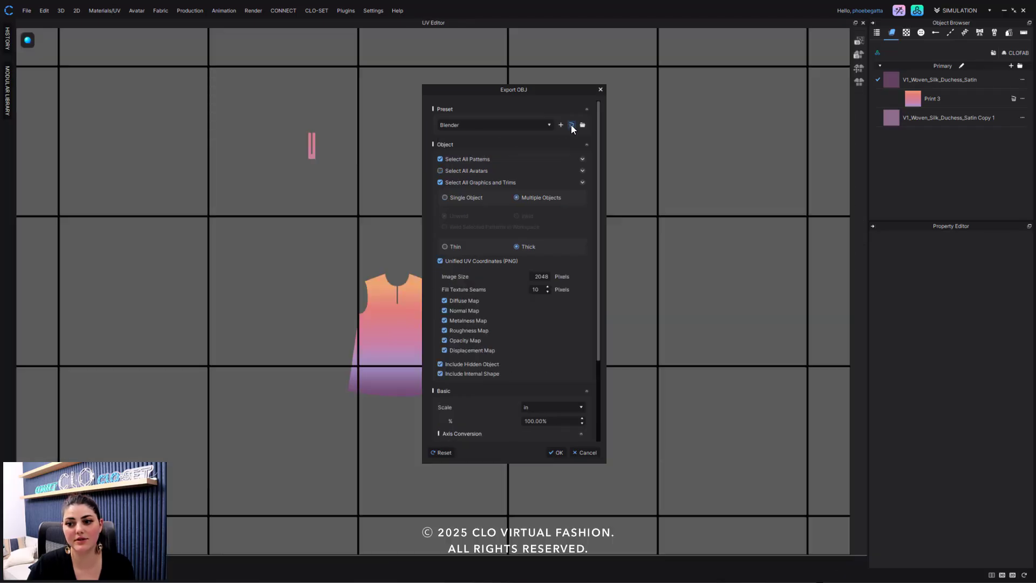
left_click(570, 125)
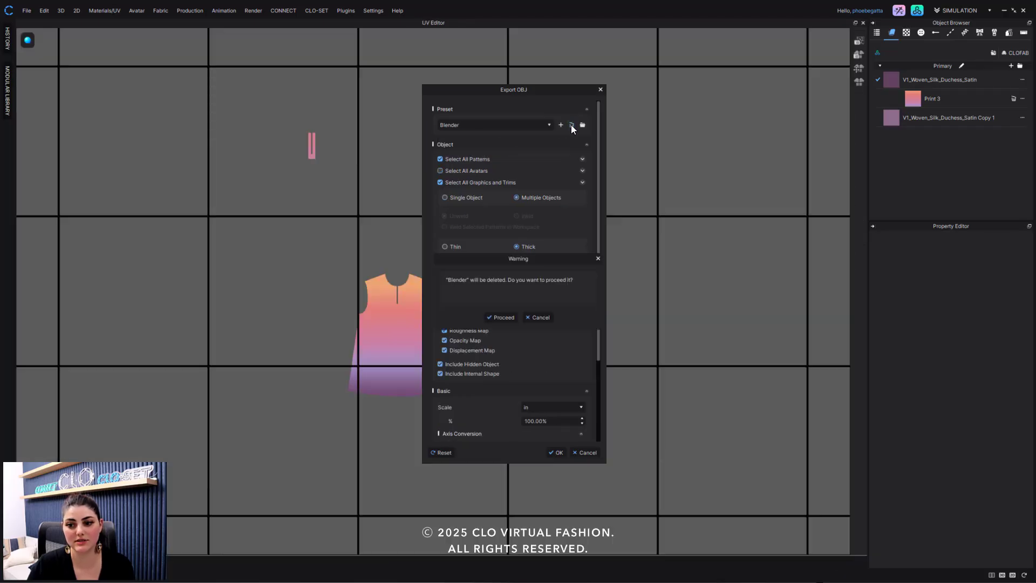
left_click(507, 319)
Step: Delete the USE THIS PLEASE export preset
left_click(539, 125)
left_click(508, 147)
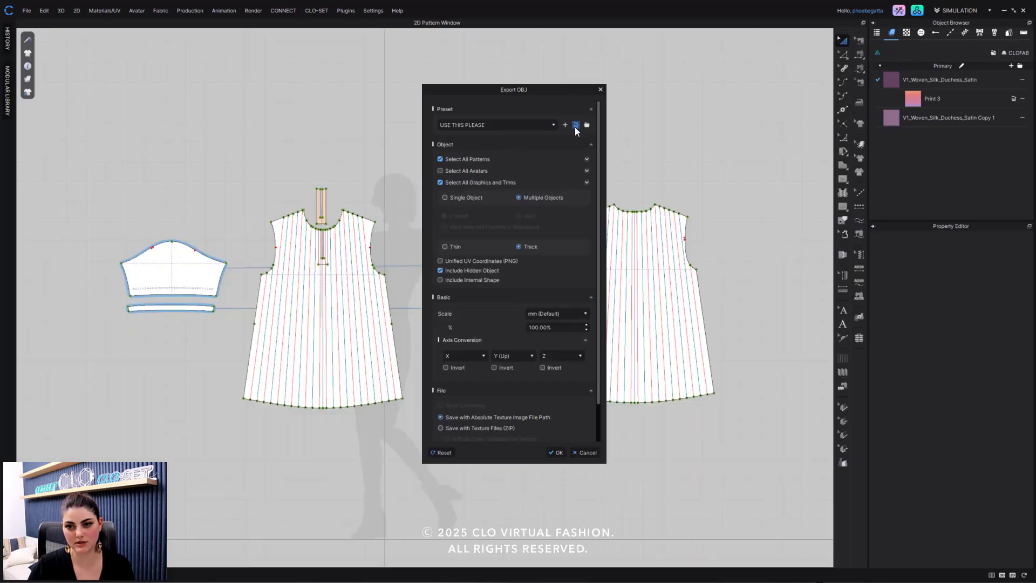
left_click(576, 125)
left_click(499, 317)
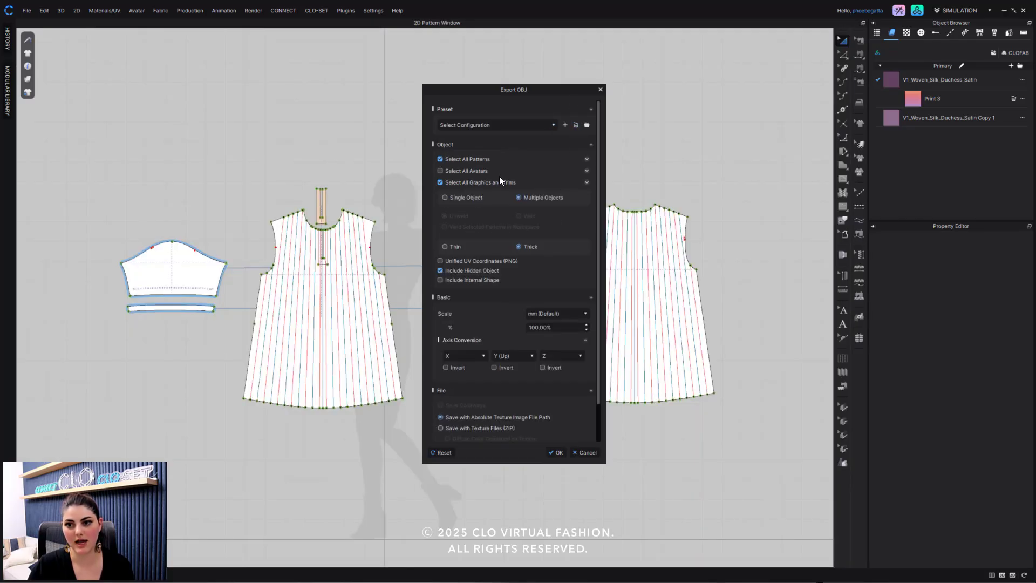
Step: Delete the USE THIS export preset
left_click(535, 125)
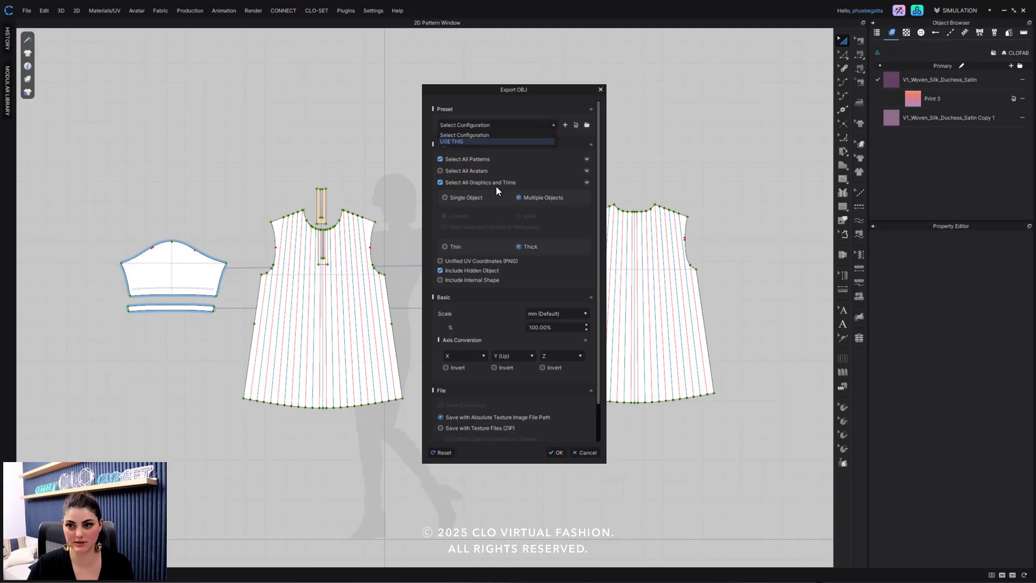
left_click(488, 143)
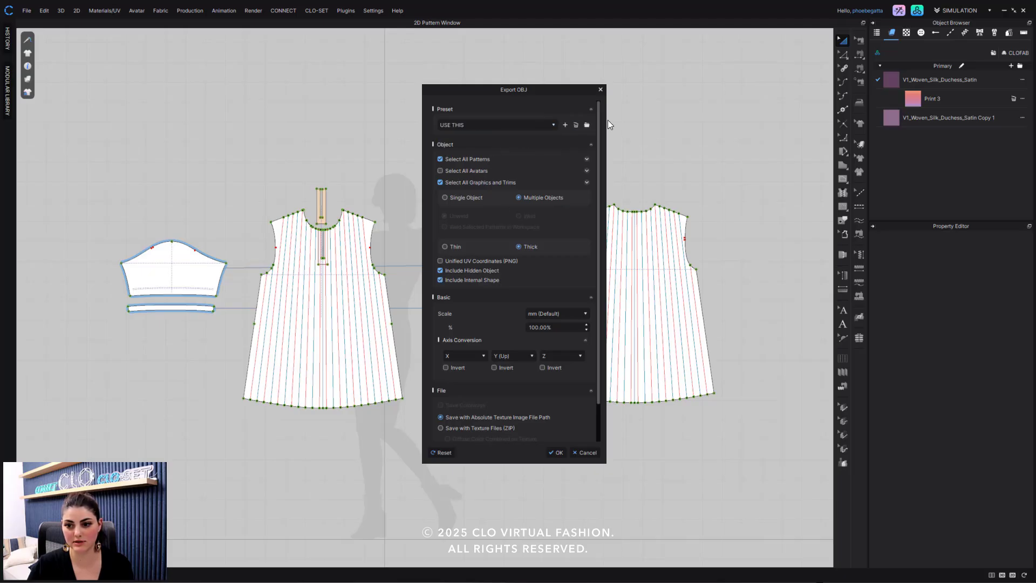
left_click(575, 128)
left_click(493, 315)
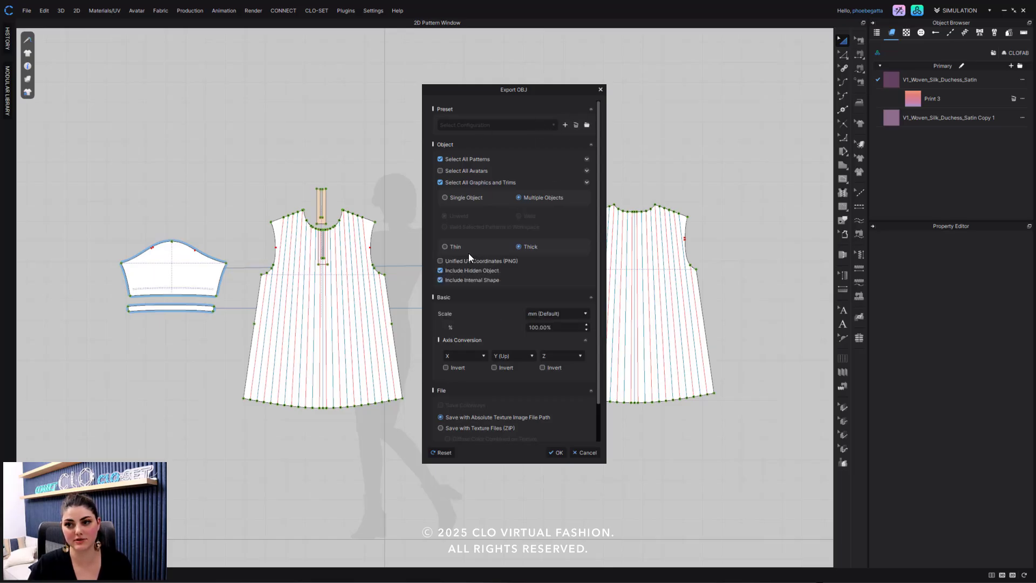
Step: Examine the preset creation dialog in the OBJ export settings, and close the export without saving a preset
left_click(566, 125)
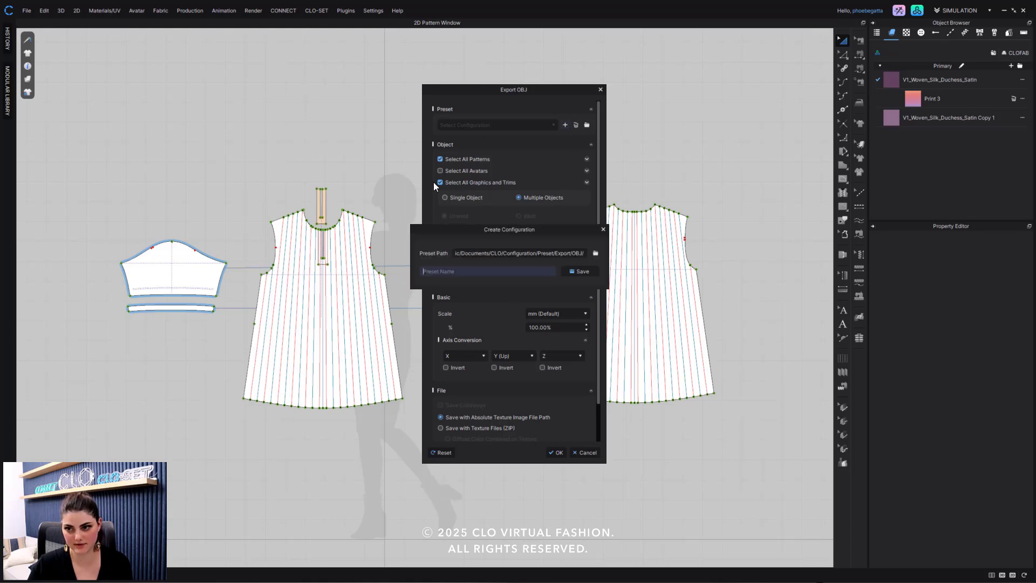
left_click(602, 229)
left_click(601, 89)
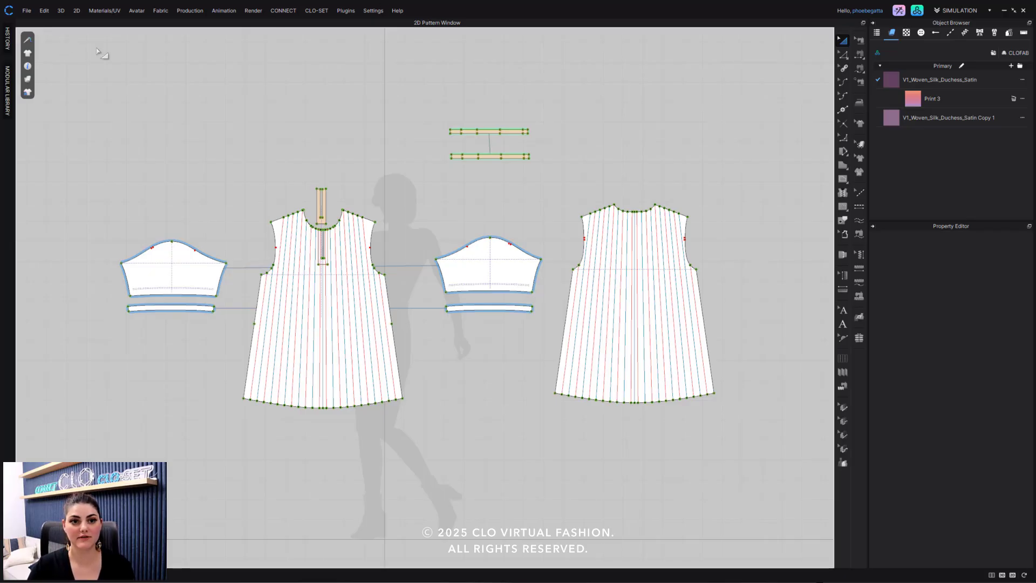
Step: Start an FBX export of the garment with the file name dsfdf
left_click(27, 11)
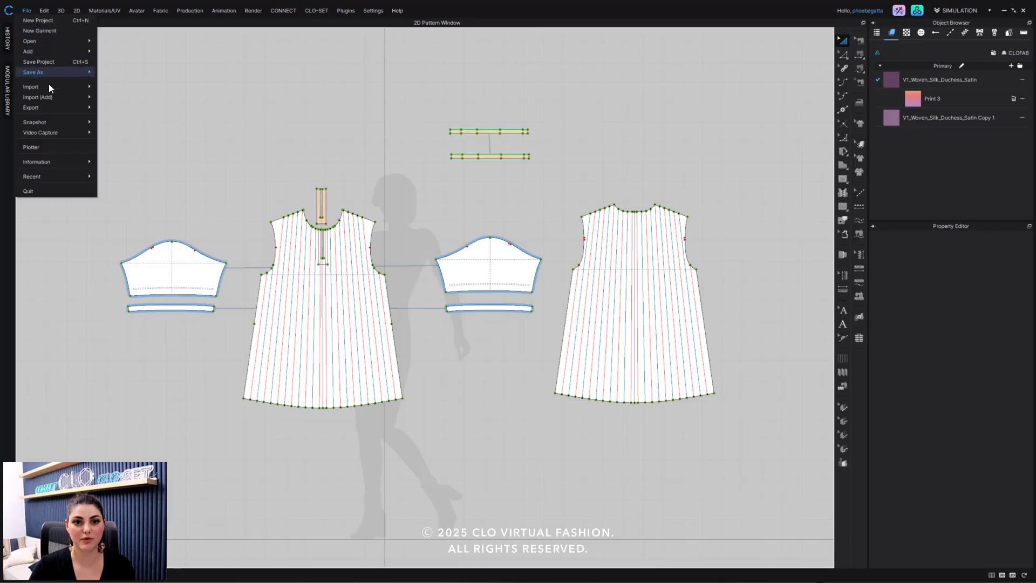
mouse_move(66, 109)
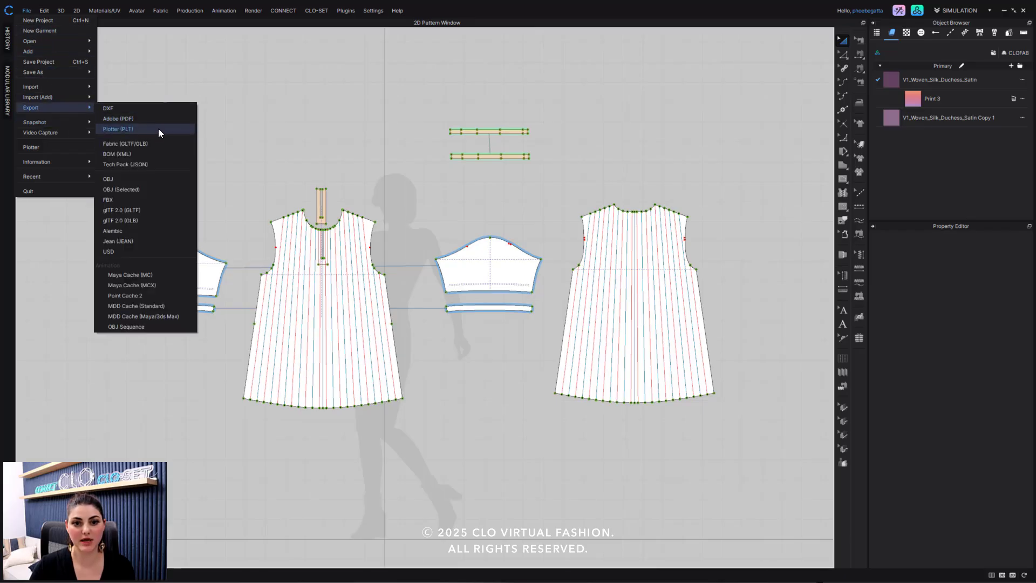
left_click(159, 199)
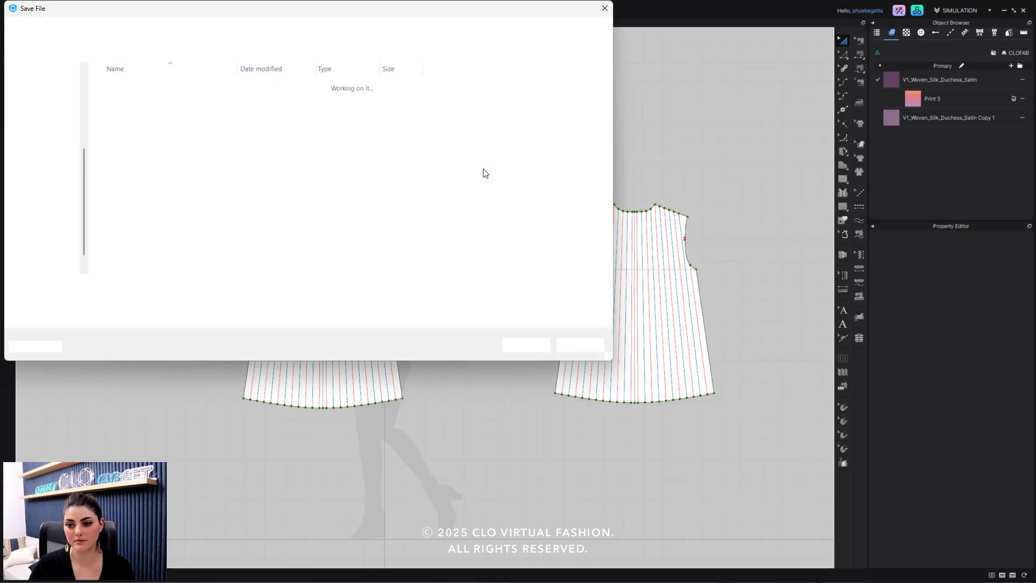
type("dsfdf")
left_click(536, 346)
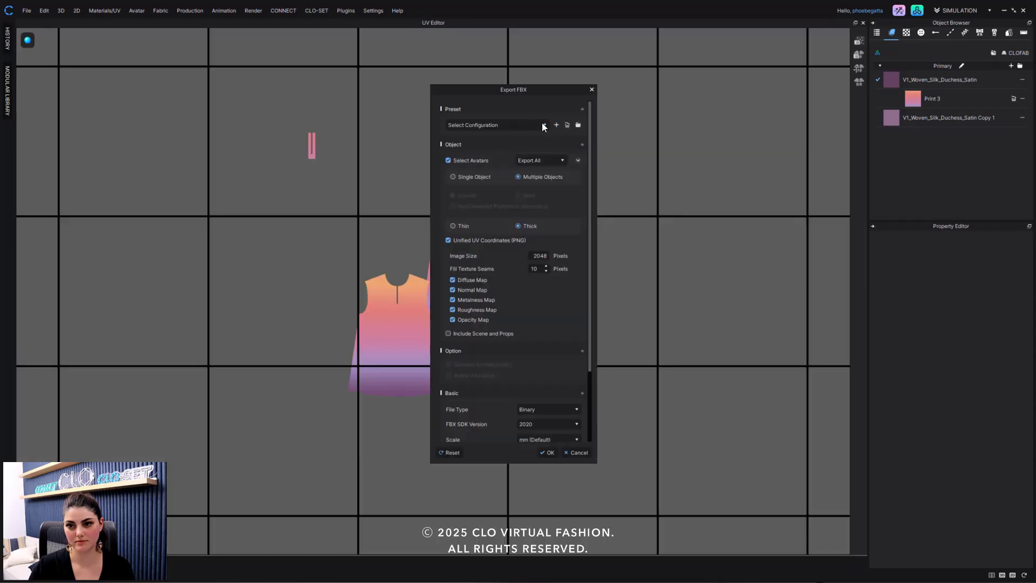
Step: Examine the list of saved presets in the FBX export settings and close the export without exporting
left_click(542, 125)
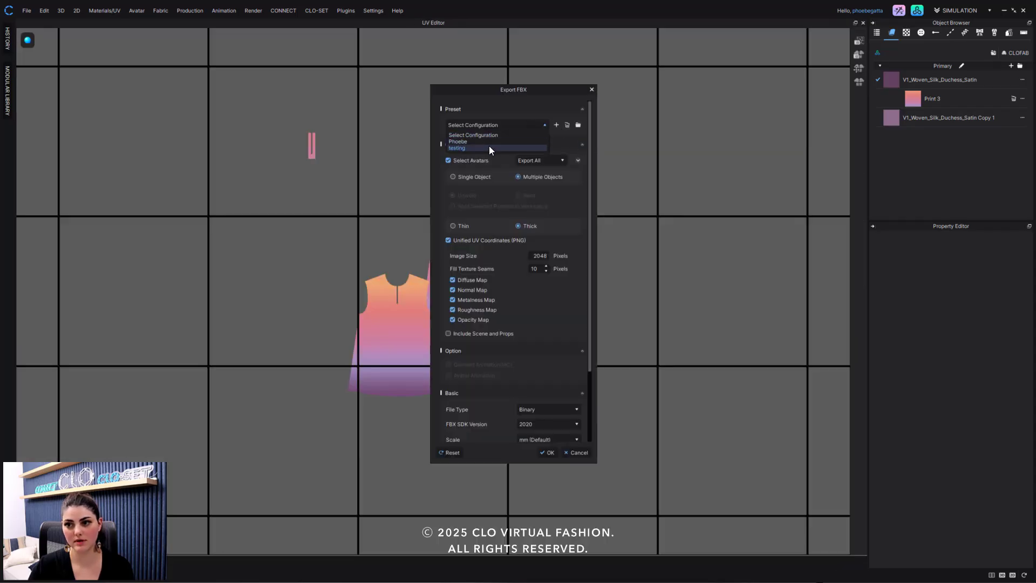
left_click(593, 89)
left_click(592, 90)
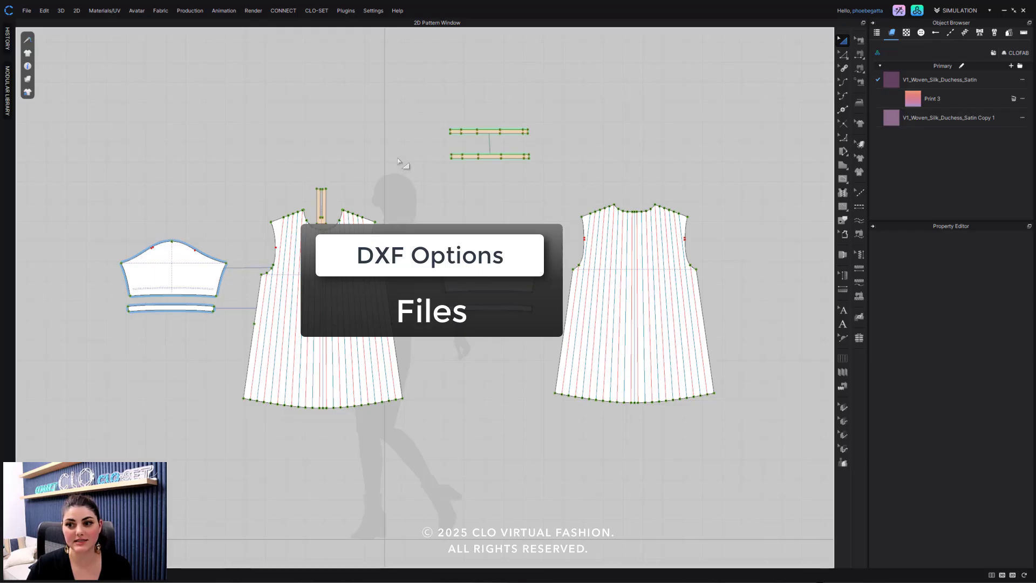
Step: Start a DXF export of the garment patterns to the Desktop with the file name Standard DXF
middle_click_drag(437, 171, 434, 174)
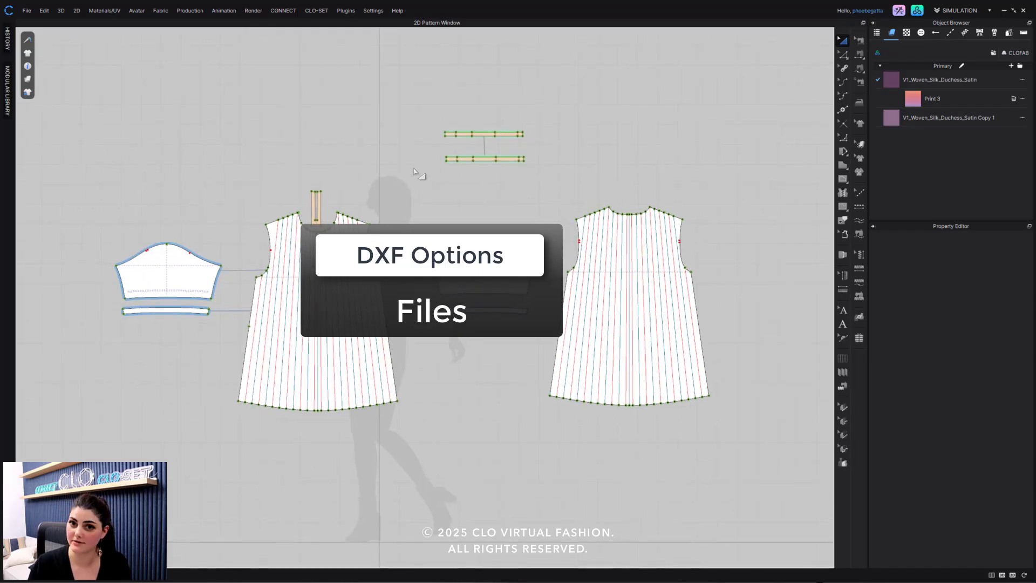
left_click(28, 12)
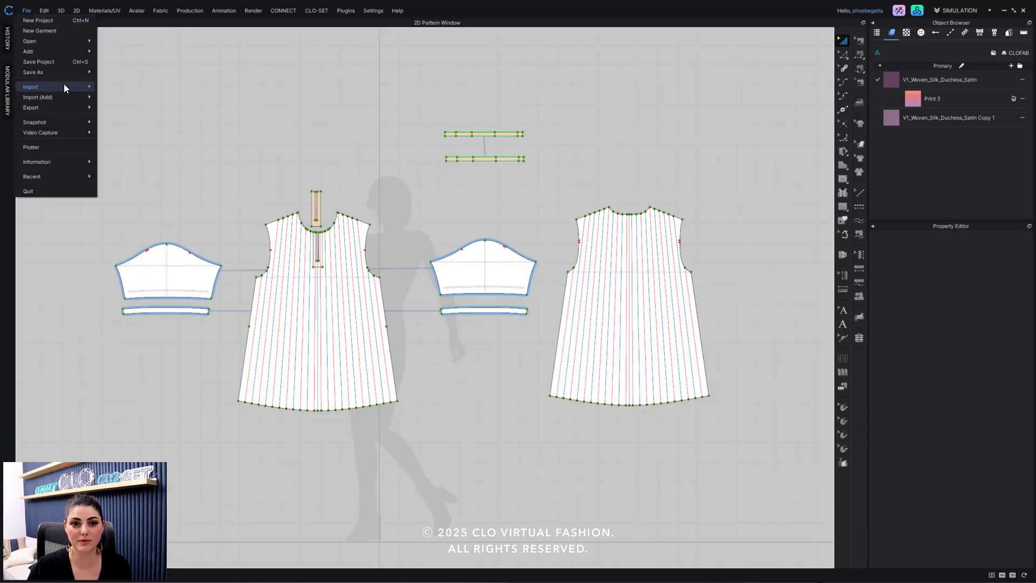
mouse_move(69, 109)
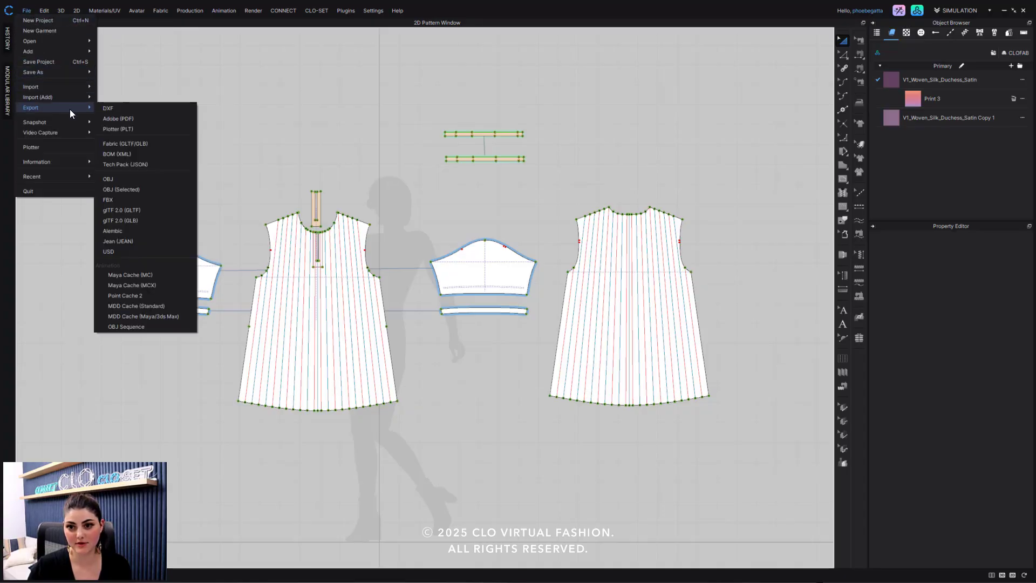
left_click(126, 106)
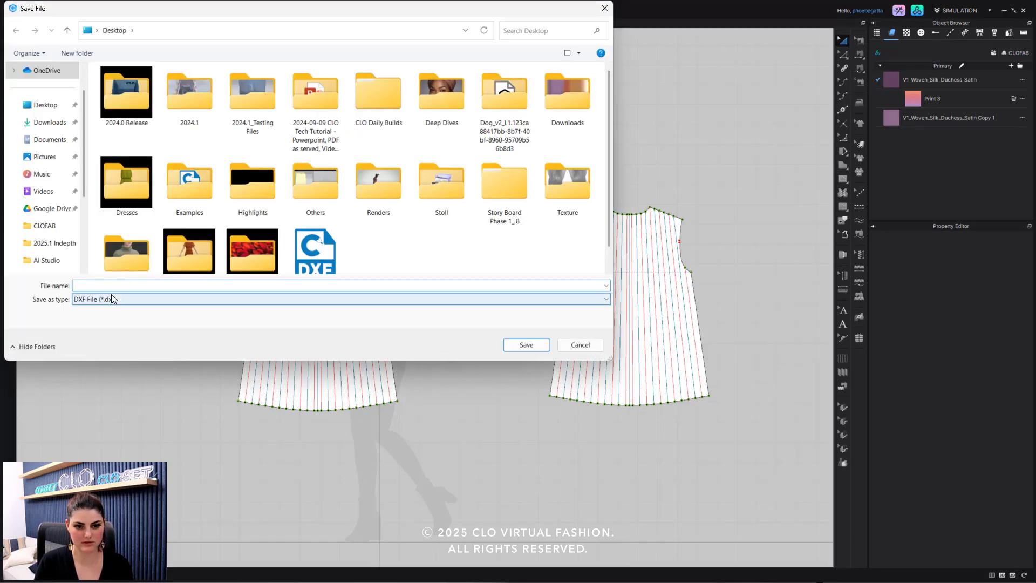
type("STandar")
key("BackSpace")
key("BackSpace")
key("BackSpace")
key("BackSpace")
key("BackSpace")
key("BackSpace")
type("tandard DX")
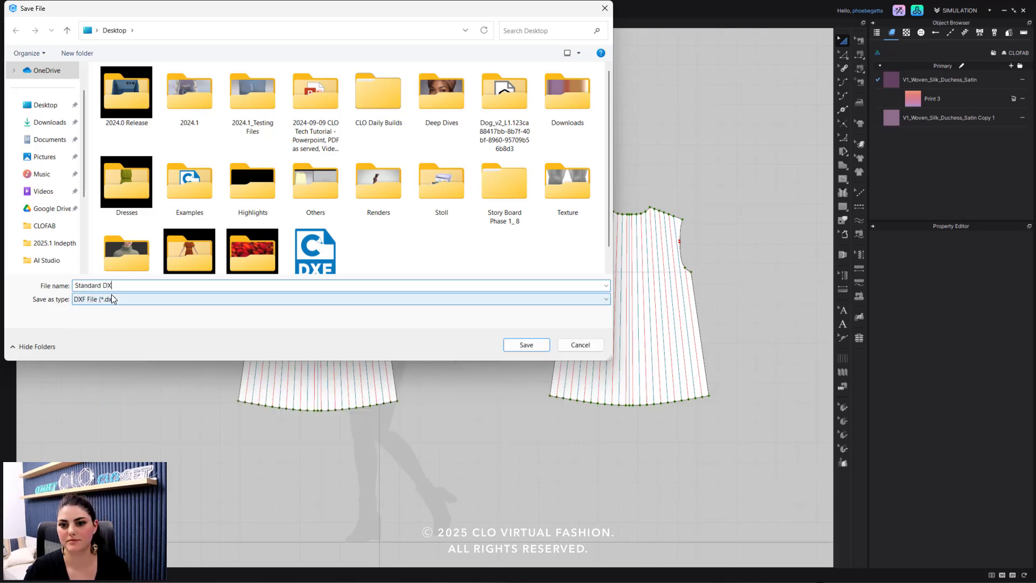
key("Return")
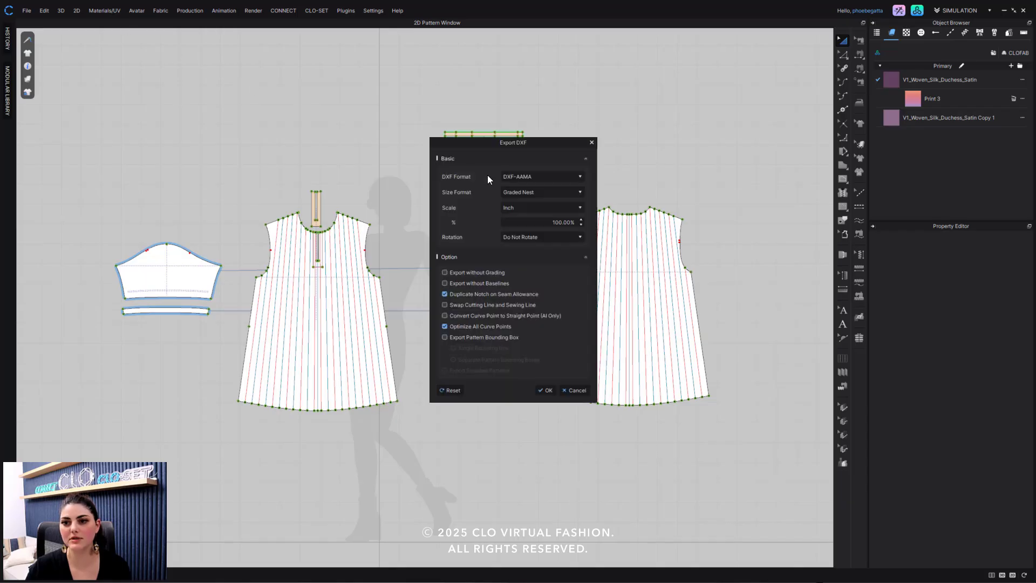
Step: Set the DXF format to plain DXF and keep Graded Nest as the size format
left_click_drag(491, 144, 436, 142)
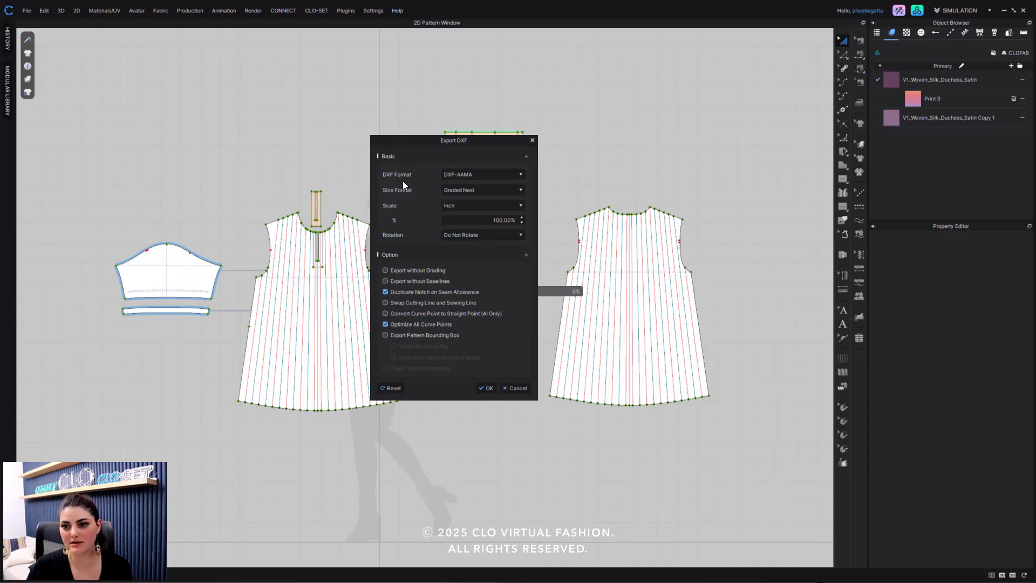
left_click(521, 175)
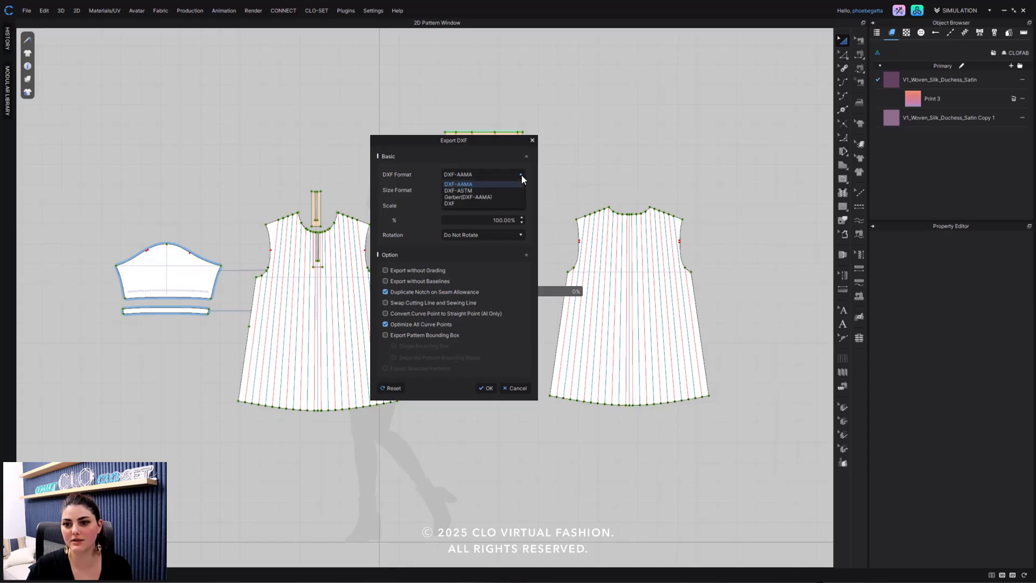
left_click(504, 204)
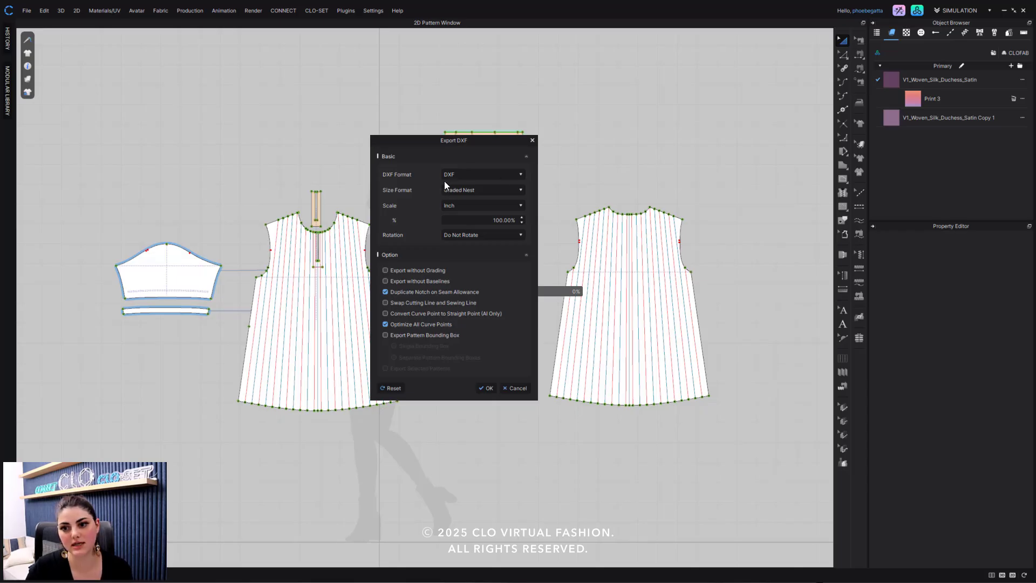
left_click(484, 192)
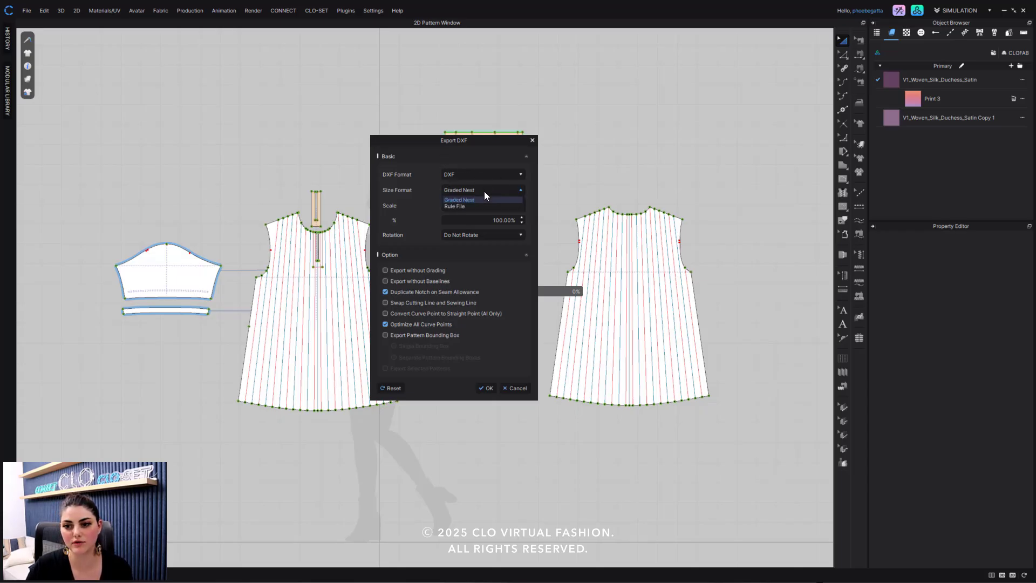
left_click(482, 200)
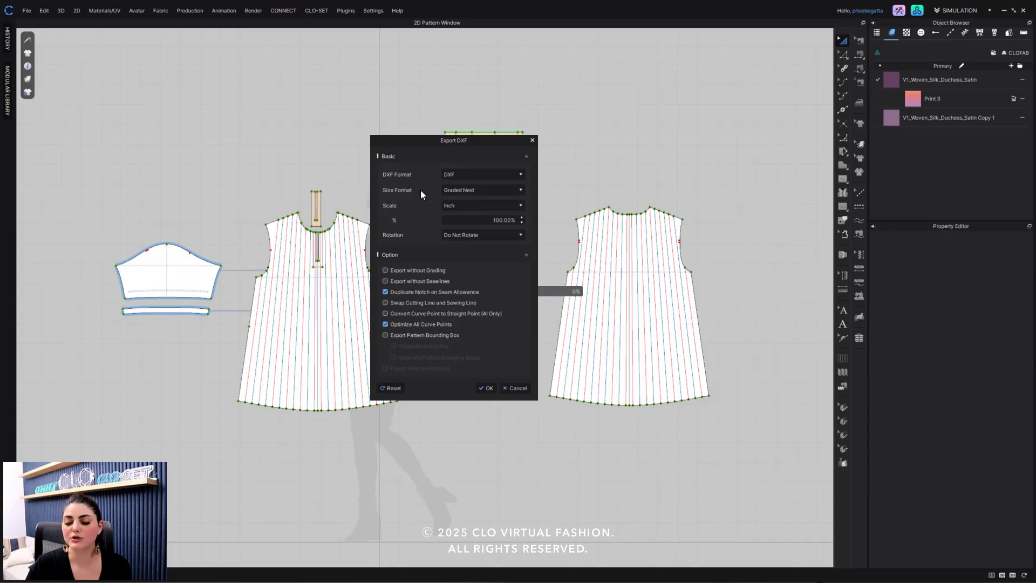
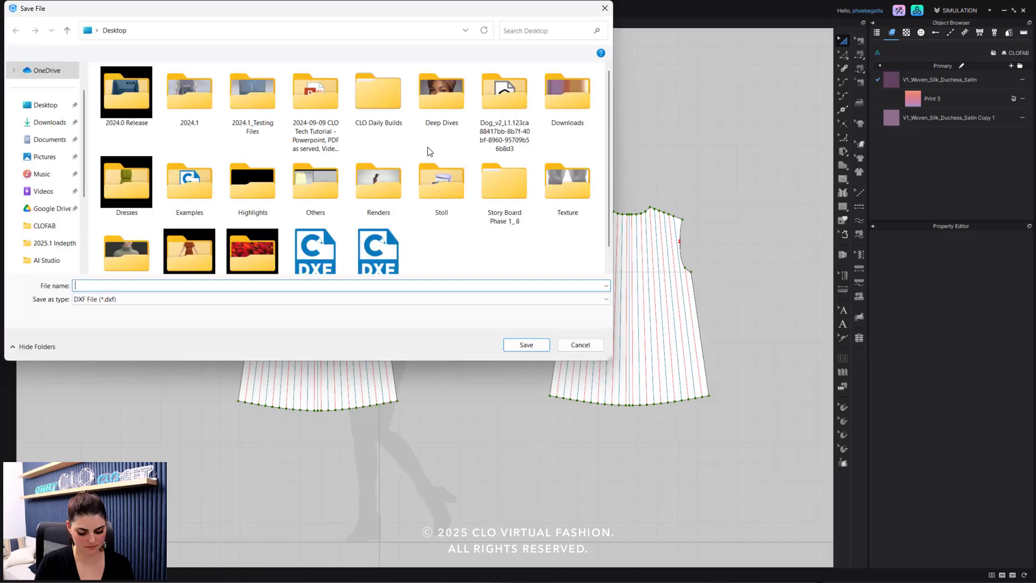
Step: Save a second DXF export to the Desktop under the file name DXF_ AAMA
type("S")
key("BackSpace")
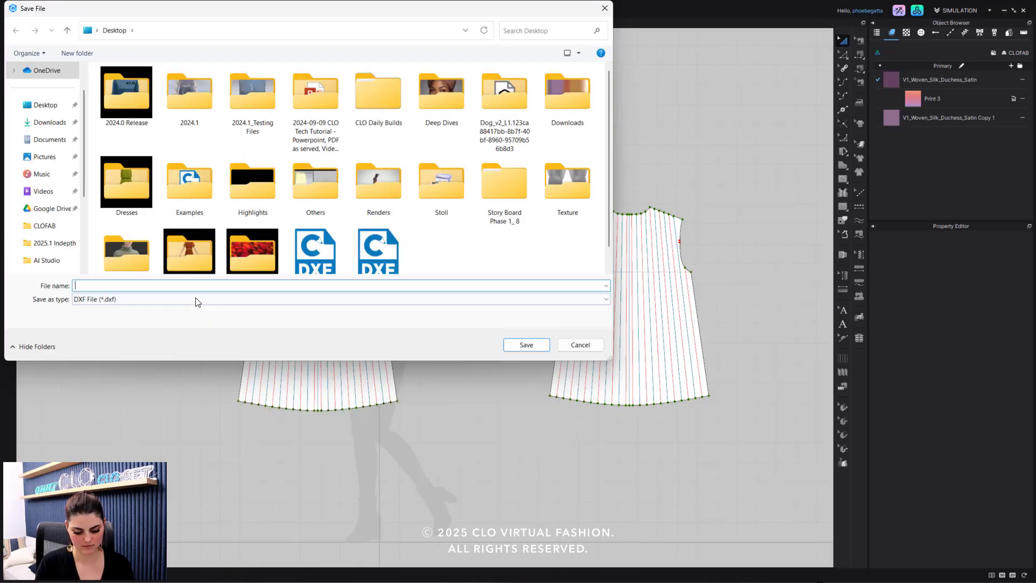
type("DXF_ AAMA")
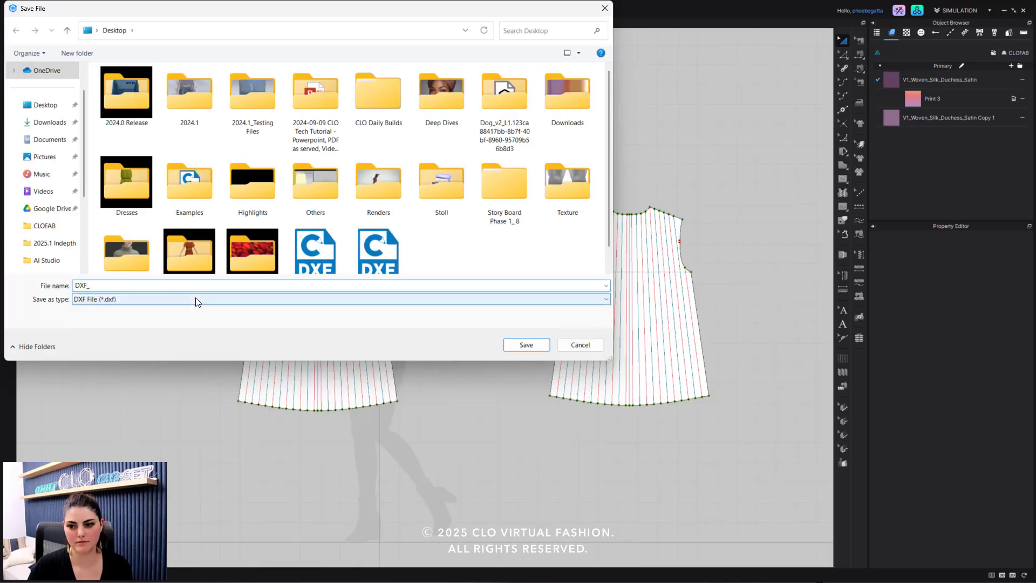
left_click(527, 345)
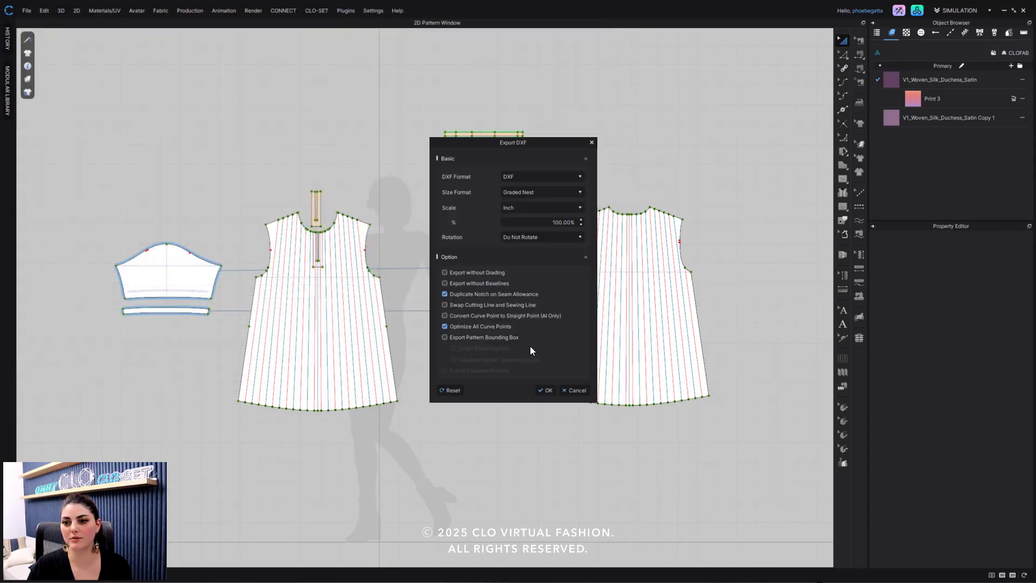
Step: Set the DXF format to DXF-AAMA, keep the Graded Nest size format, and export the file
left_click(526, 176)
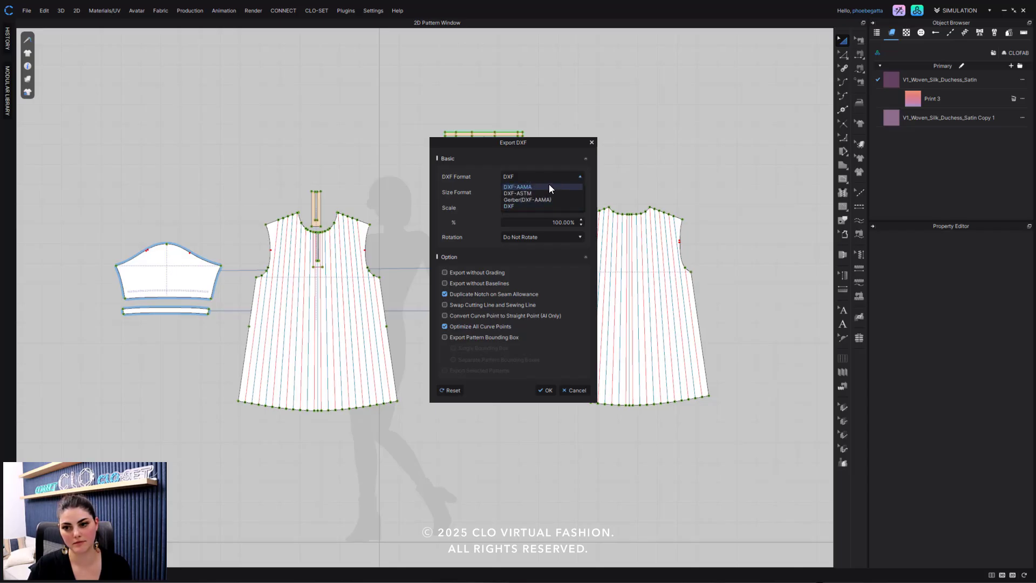
left_click(546, 187)
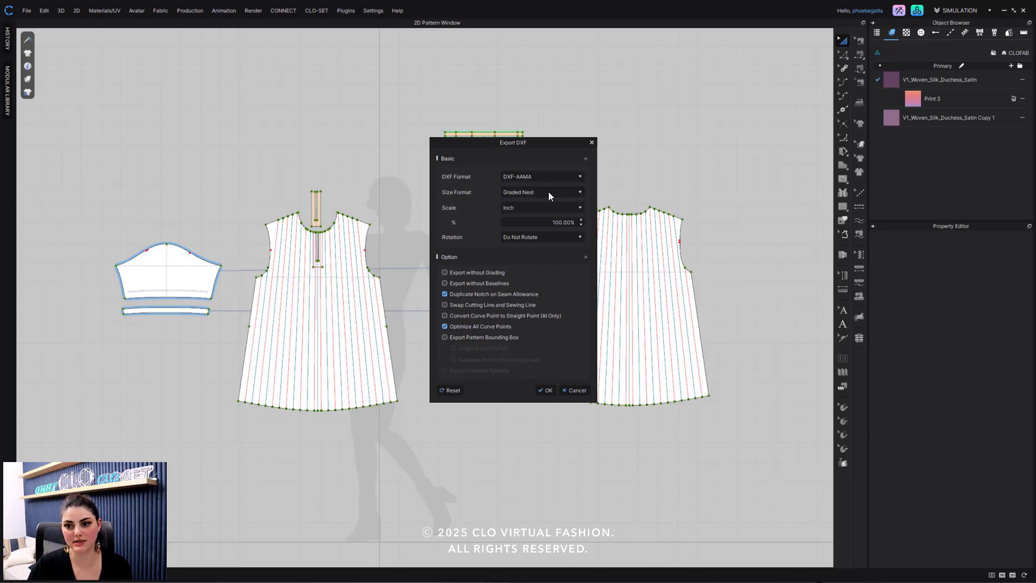
left_click(548, 192)
left_click(548, 192)
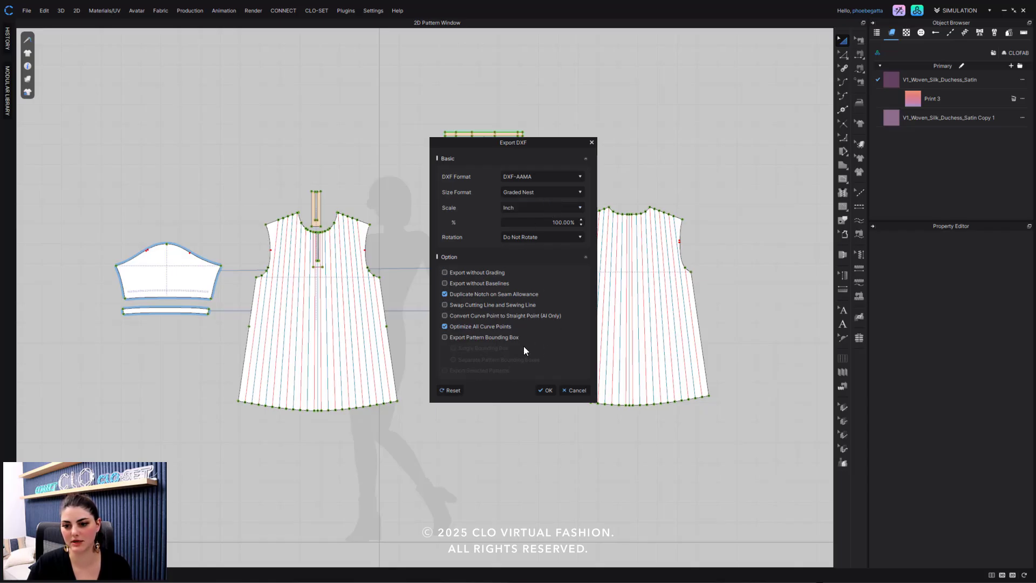
left_click(545, 390)
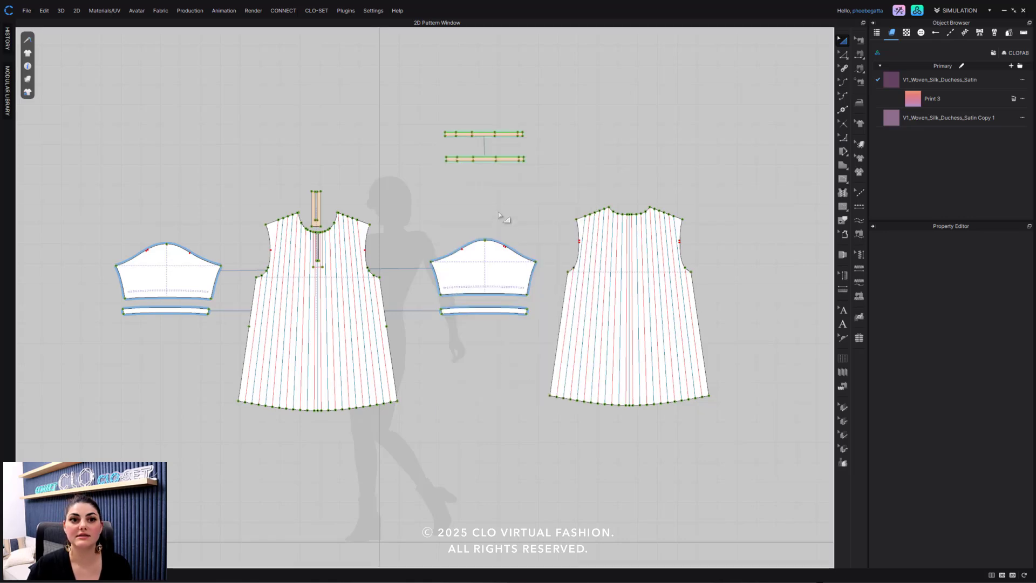
Step: Create a new project without saving the current garment file
left_click(26, 11)
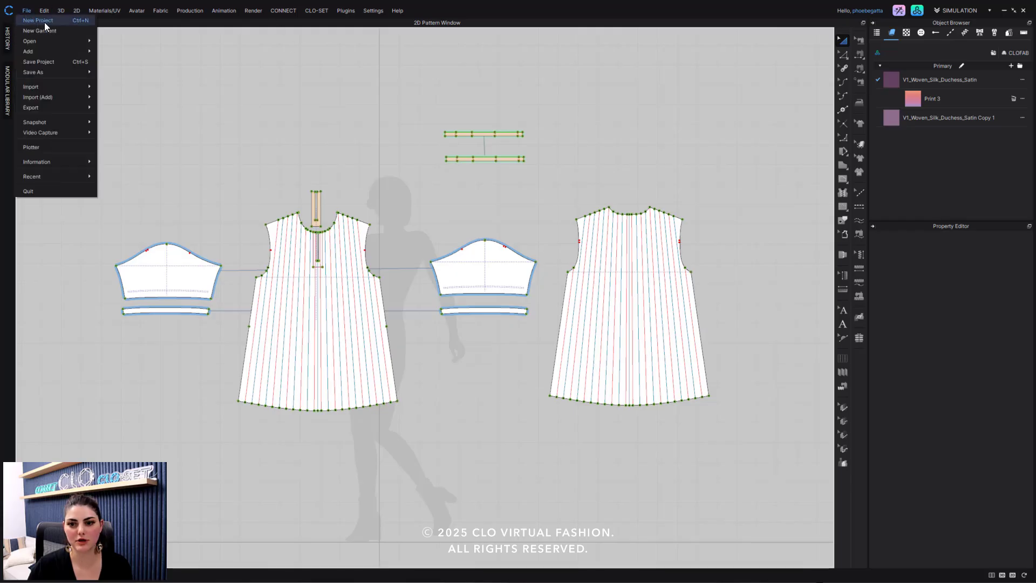
left_click(47, 22)
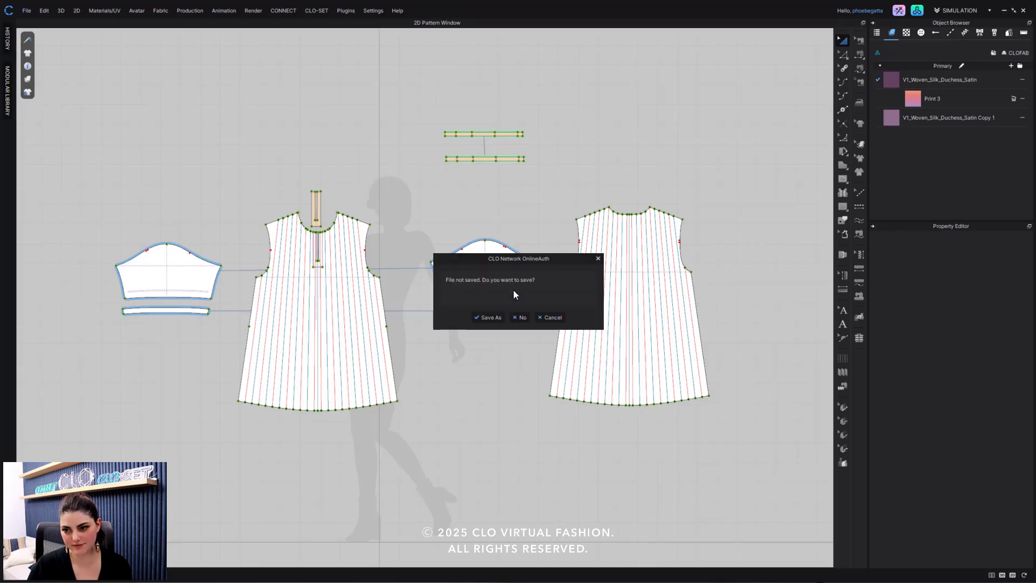
left_click(521, 318)
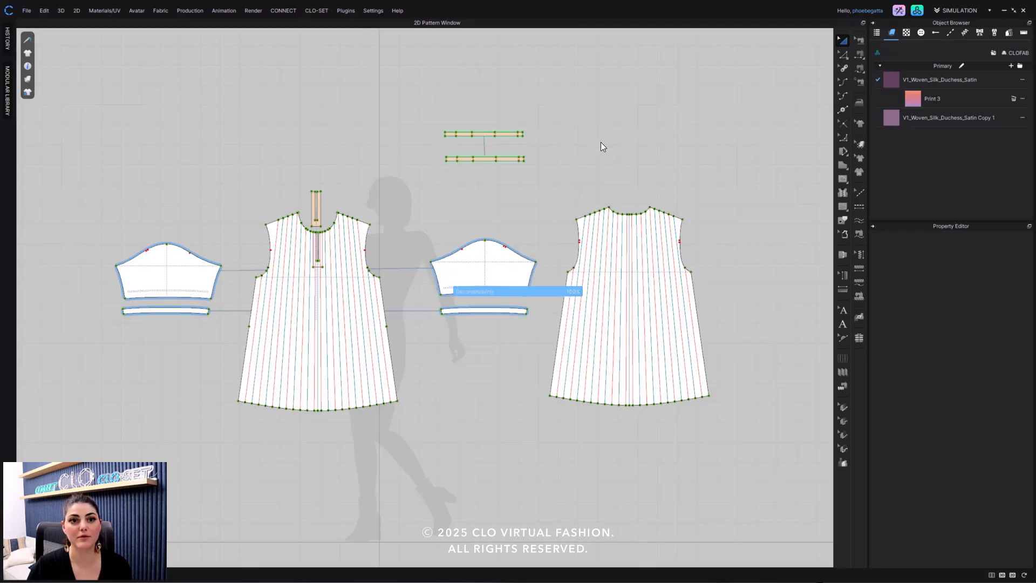
Step: Start a DXF import of the DXF_ AAMA file from the Desktop
left_click(26, 11)
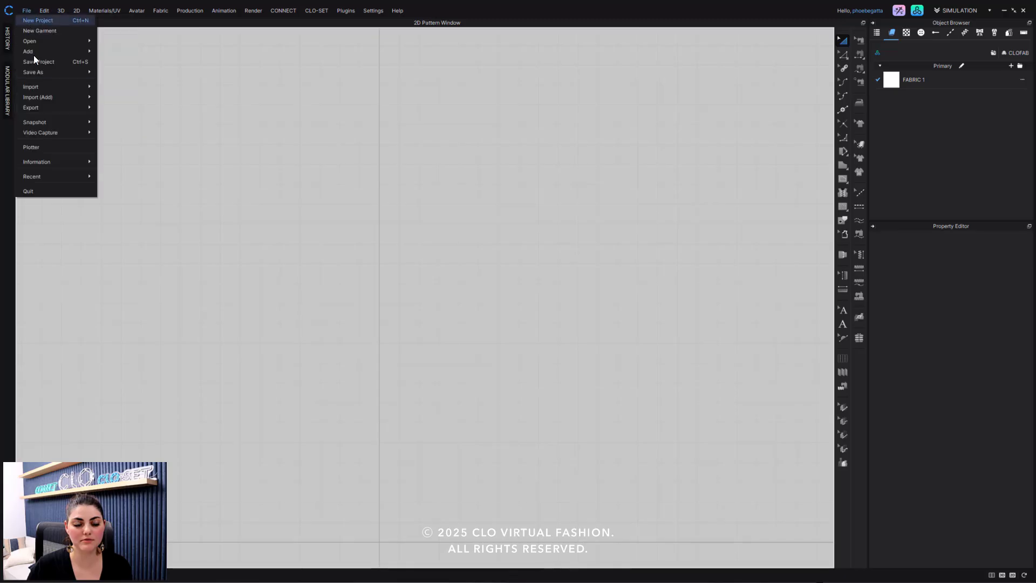
mouse_move(58, 96)
left_click(153, 86)
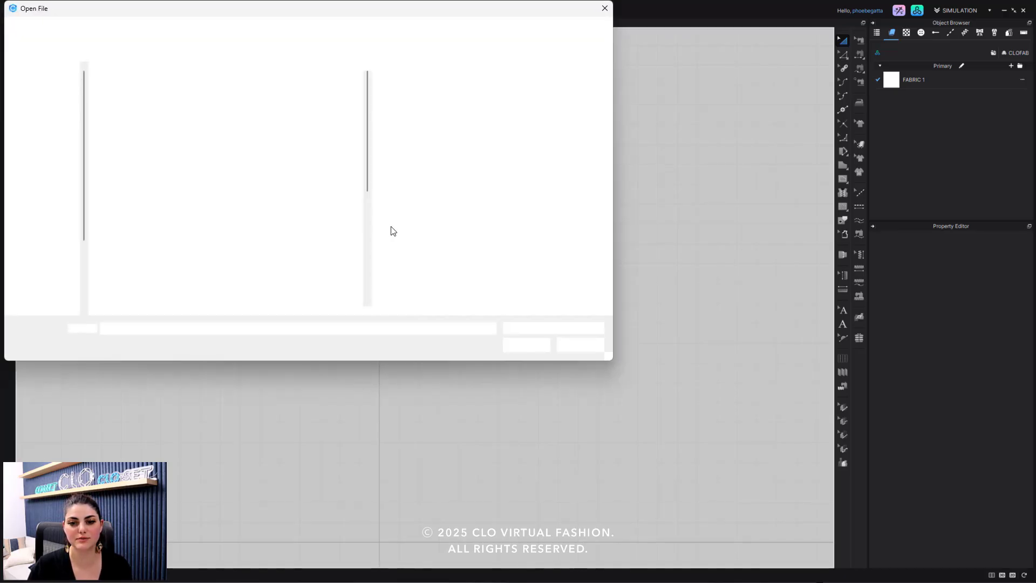
scroll(324, 232, "down", 3)
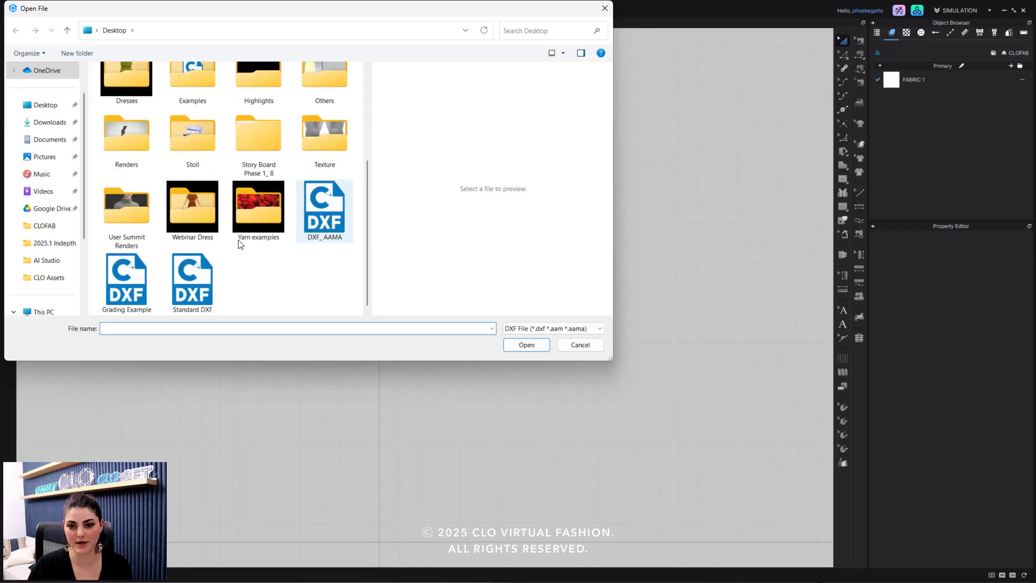
left_click(325, 208)
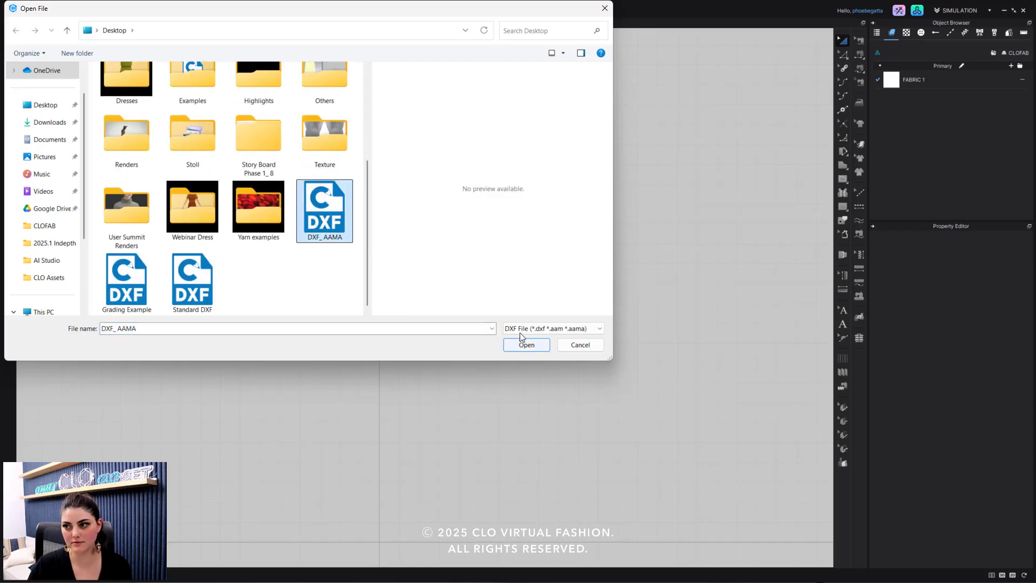
left_click(527, 345)
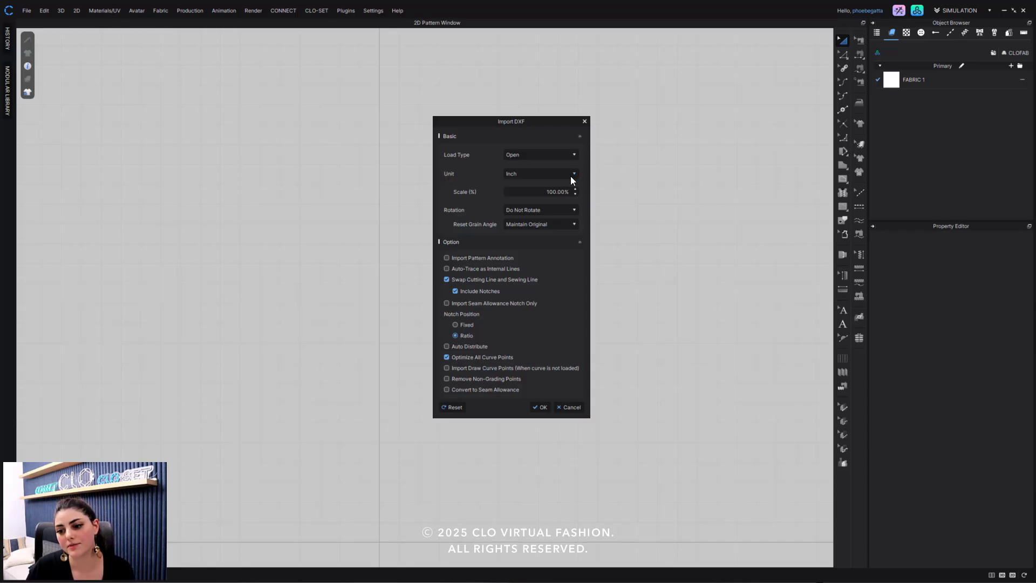
Step: Import the DXF-AAMA patterns with load type Open, inches, 100% scale and curve point optimization
left_click(542, 409)
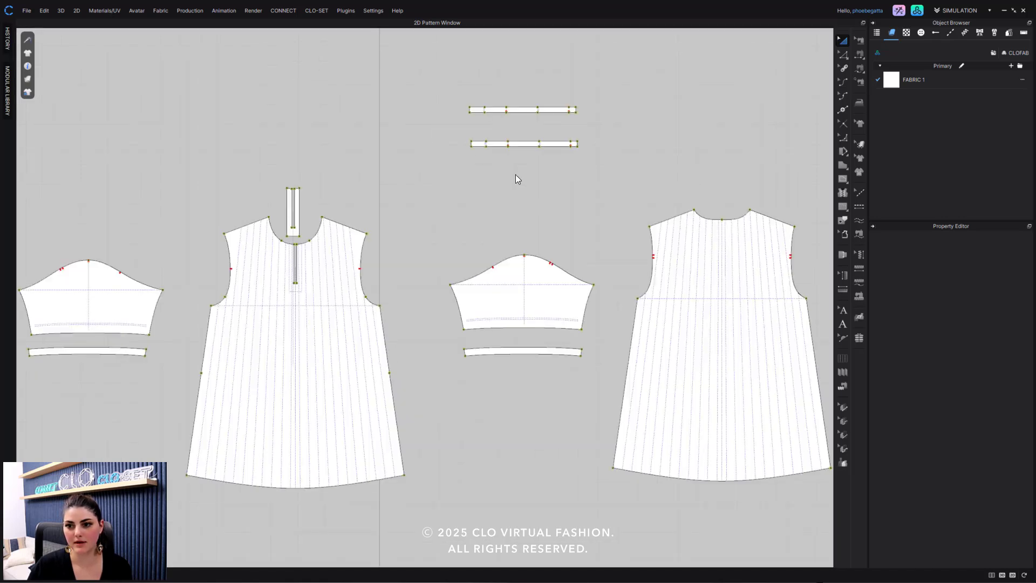
scroll(539, 213, "down", 3)
middle_click_drag(539, 213, 491, 207)
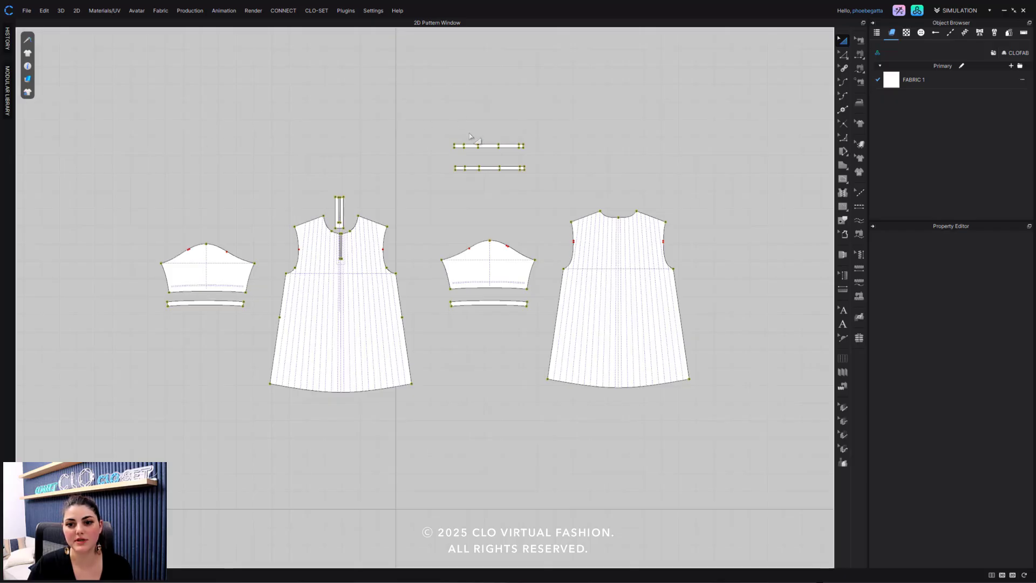
Step: Show the imported grading on the pattern points and inspect it on the front piece's neckline, armhole and side
scroll(358, 229, "up", 6)
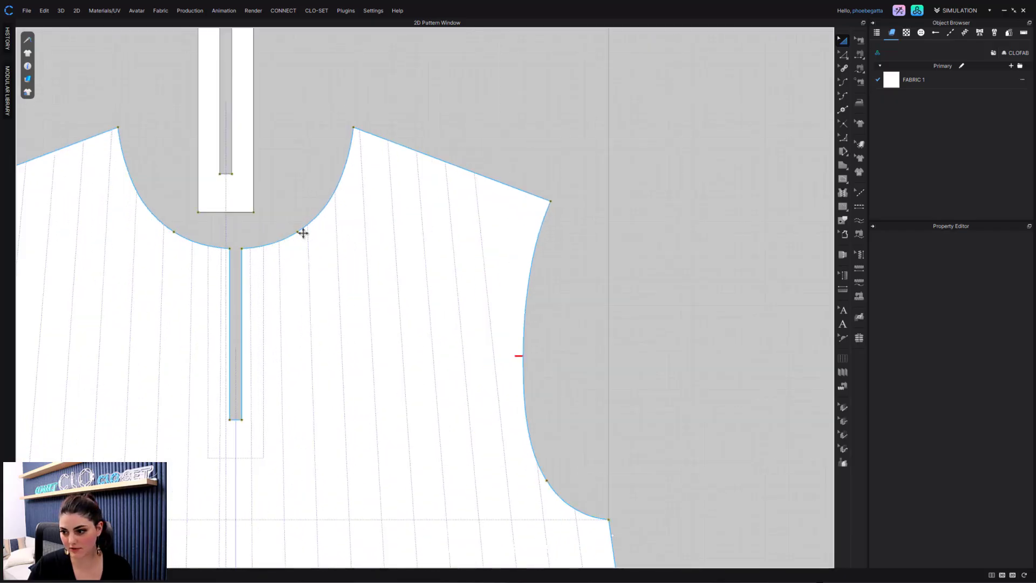
left_click(842, 407)
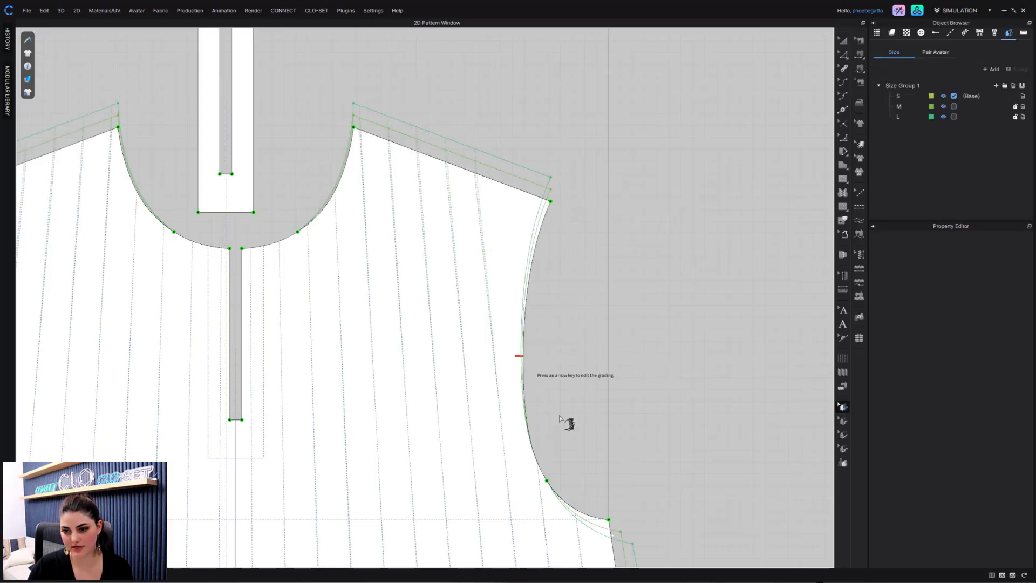
middle_click_drag(609, 407, 640, 227)
scroll(640, 227, "down", 10)
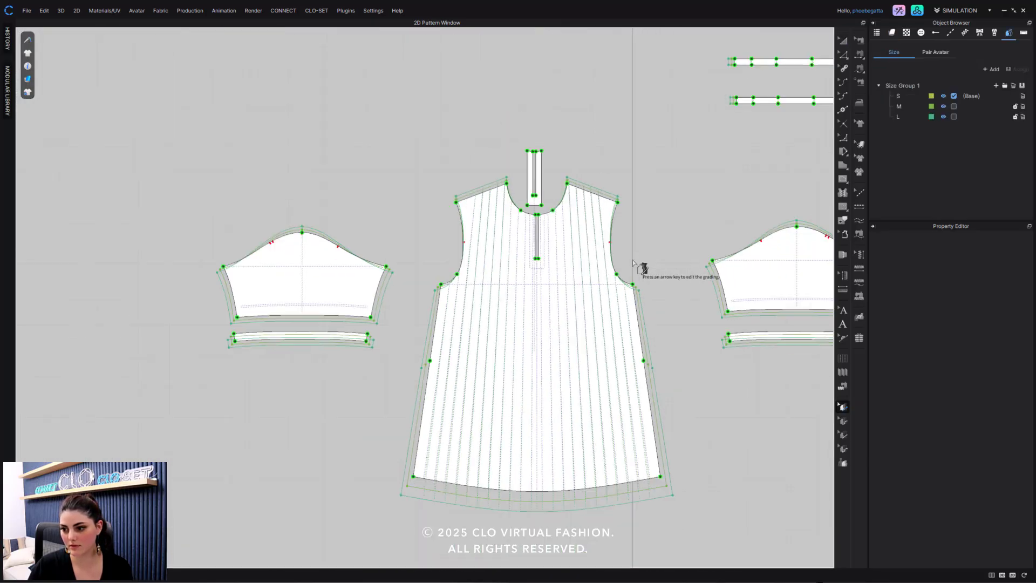
Step: Show the curve point grading for all patterns, inspect the front armhole, and return to the regular point grading
left_click(843, 421)
key("ctrl+a")
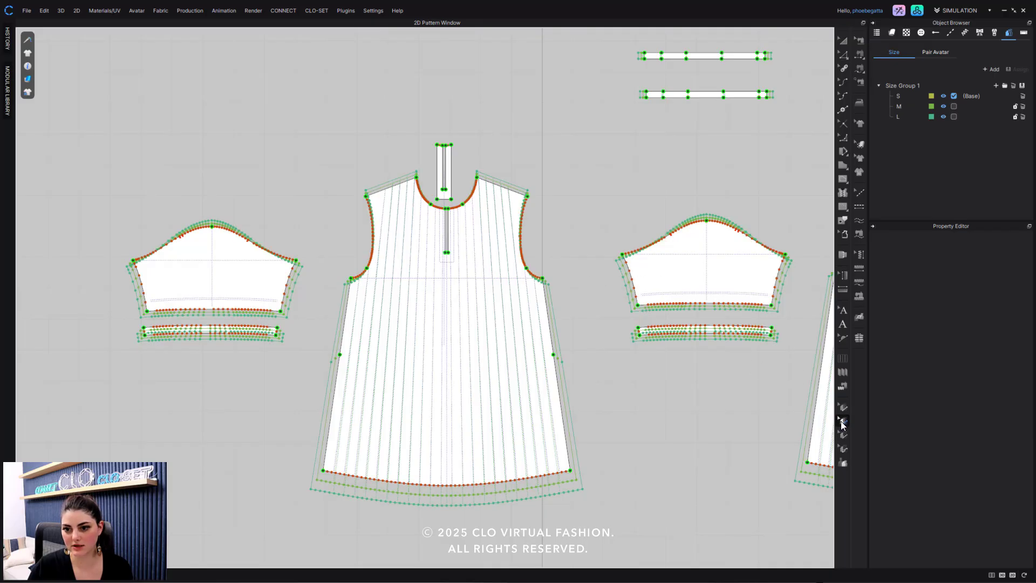
scroll(540, 224, "up", 8)
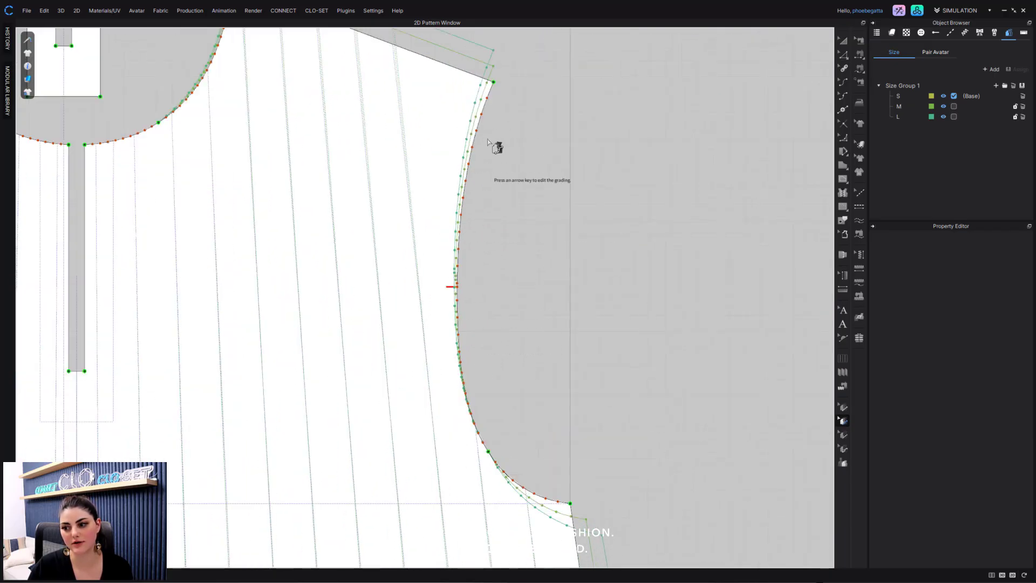
left_click(843, 406)
scroll(584, 351, "down", 10)
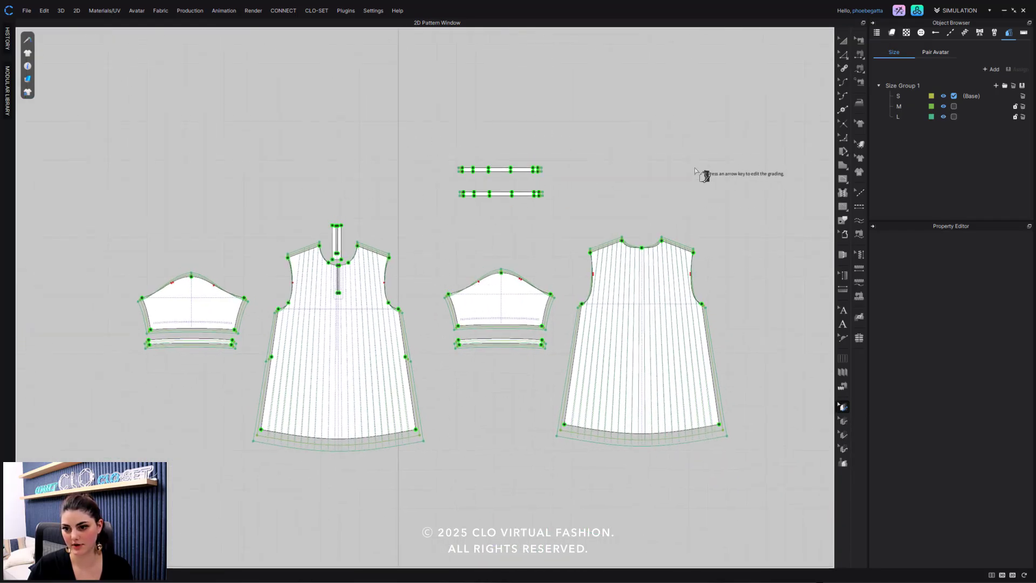
Step: Select all imported AAMA patterns and move them up and to the right to free space in the 2D workspace
left_click(843, 40)
scroll(576, 183, "down", 5)
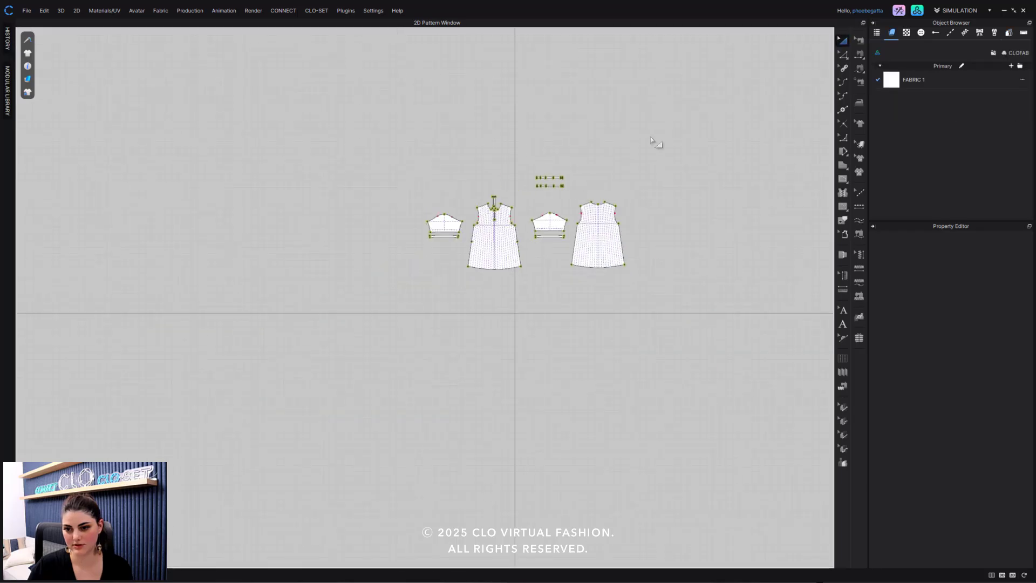
left_click_drag(659, 127, 370, 325)
left_click_drag(507, 243, 732, 131)
left_click(655, 233)
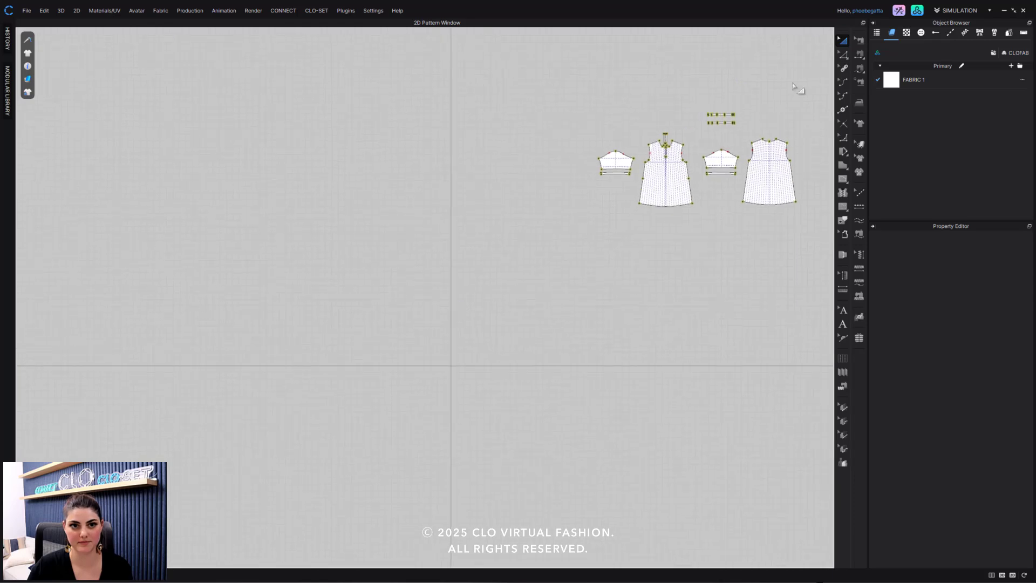
Step: Add the Standard DXF file from the Desktop to the current project with load type Add, inches and 100% scale
left_click(24, 11)
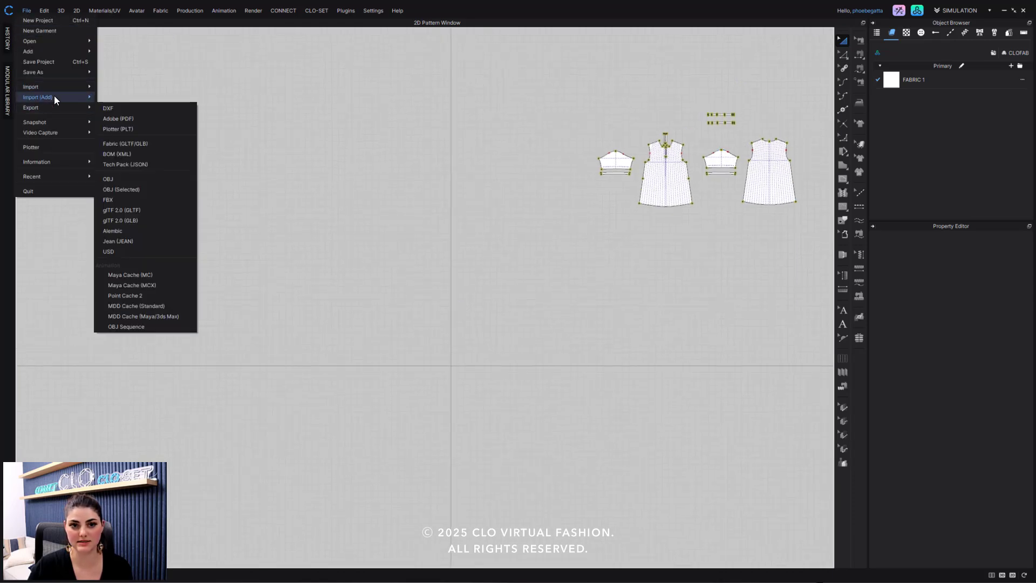
mouse_move(54, 97)
left_click(158, 96)
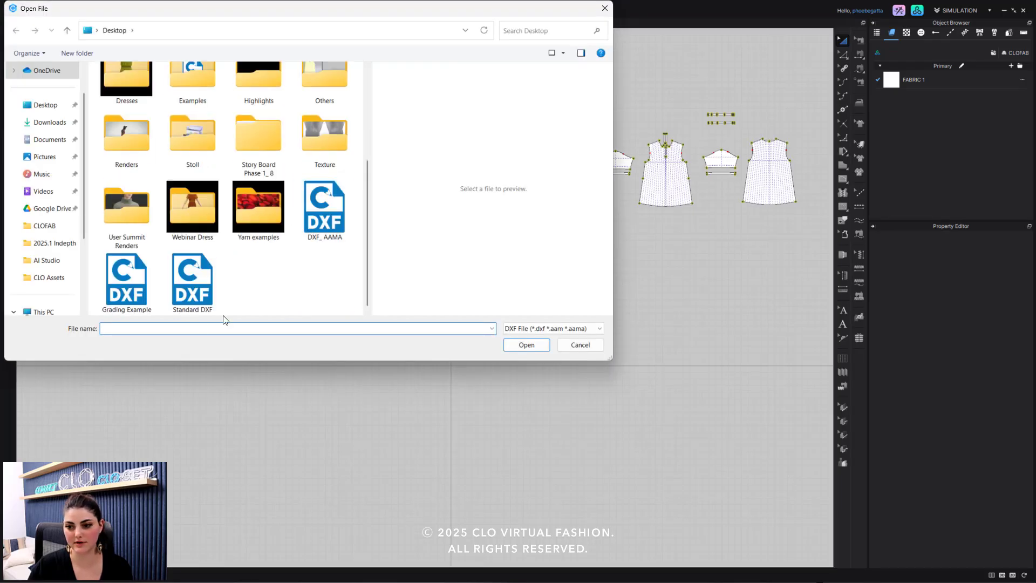
left_click(183, 279)
left_click(527, 345)
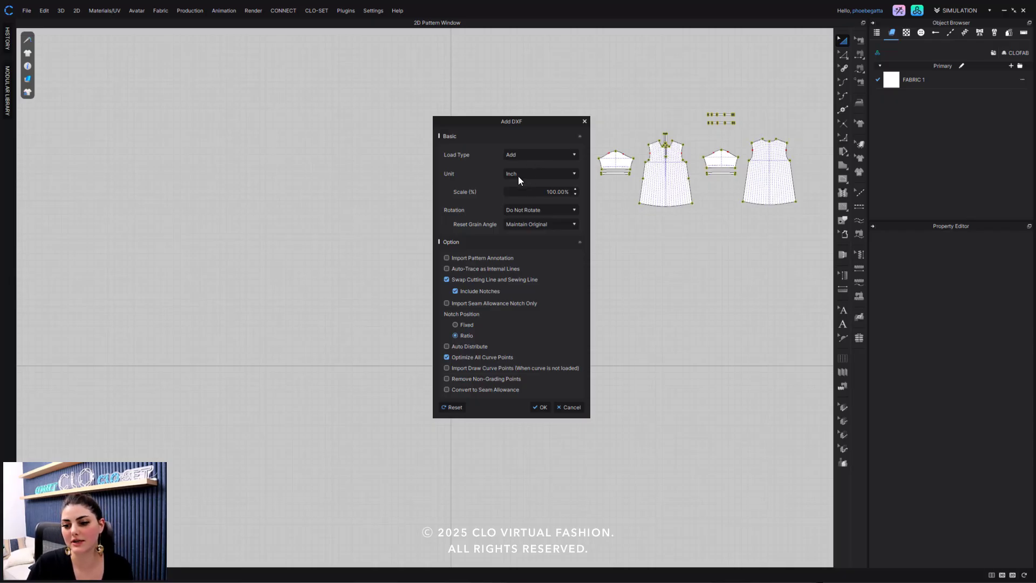
left_click(540, 408)
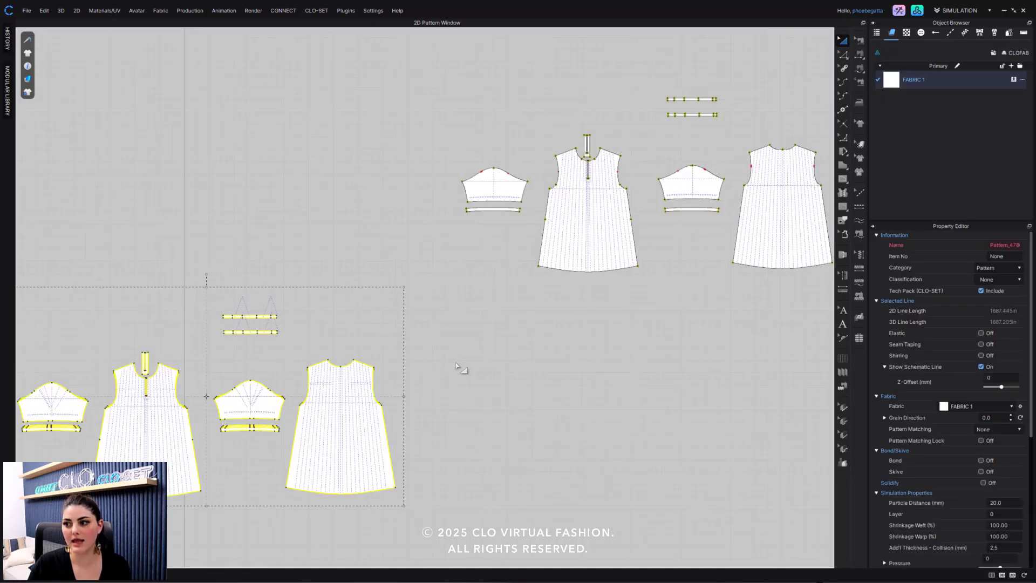
Step: Separate the largest front bodice piece from the newly added stack by moving it above the other patterns
right_click_drag(461, 369, 583, 324)
scroll(343, 335, "up", 4)
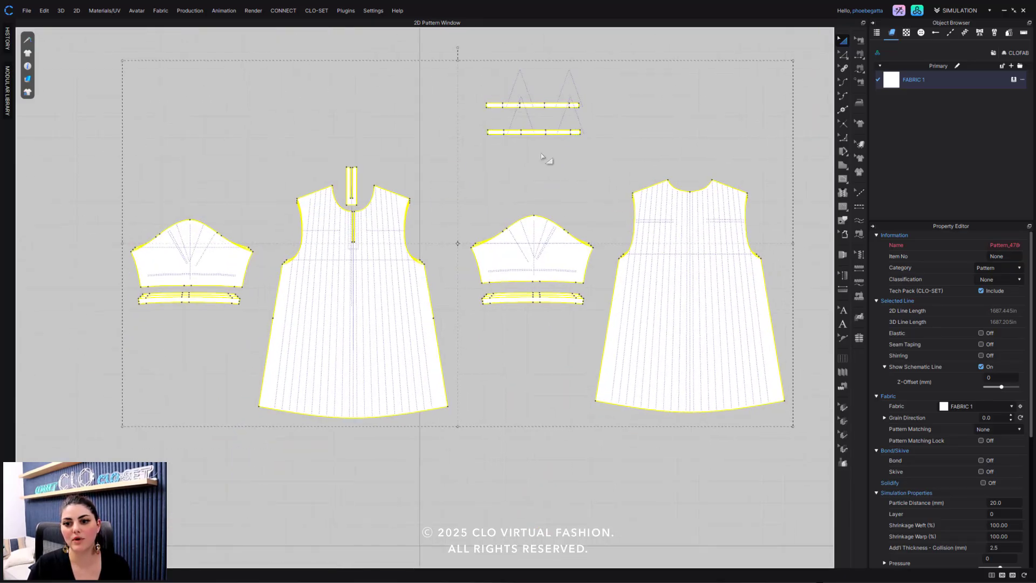
left_click(519, 460)
left_click(370, 324)
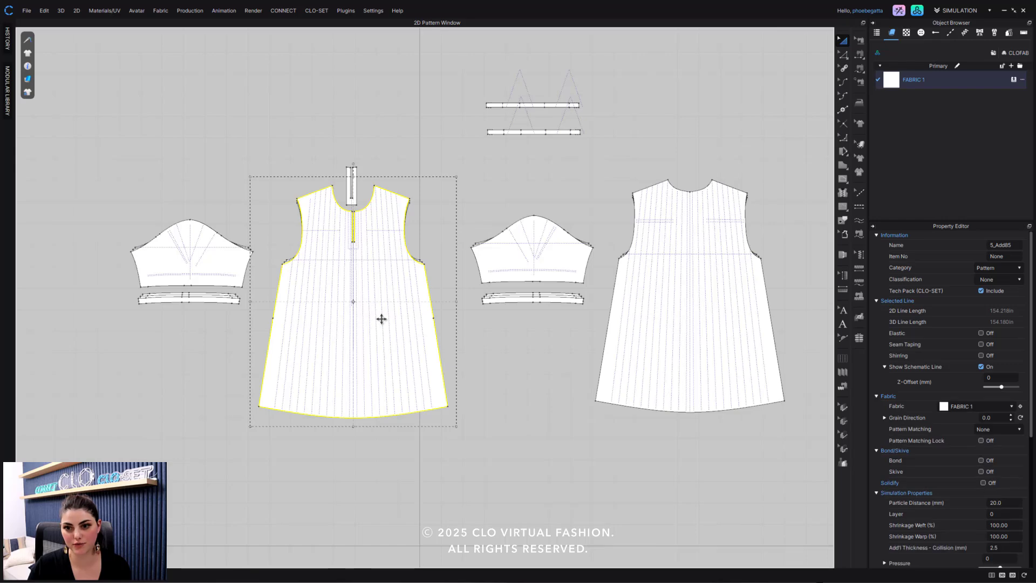
left_click_drag(381, 318, 384, 60)
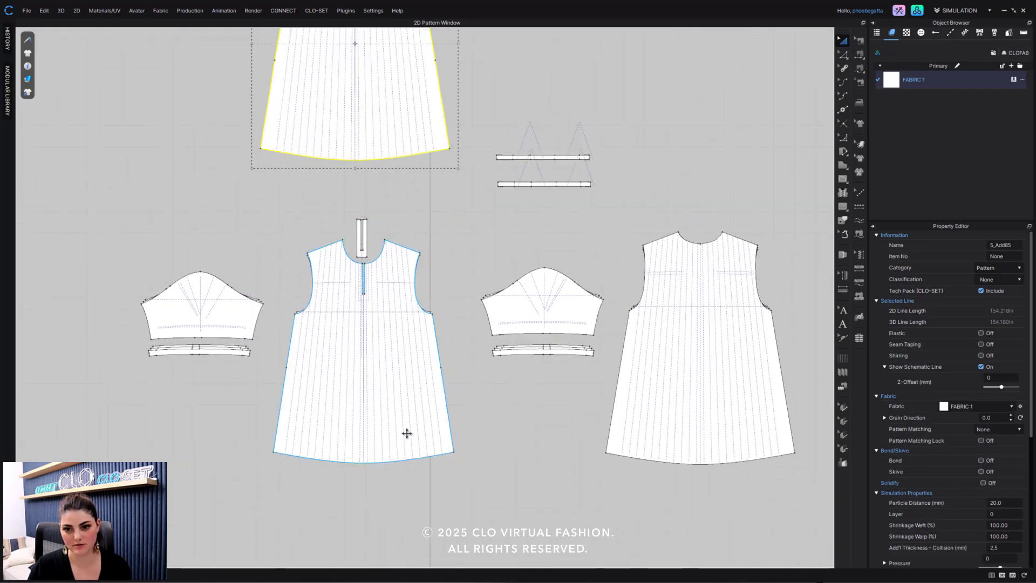
Step: Move the middle-size front piece off the stack and place it above the largest front piece
left_click(406, 432)
left_click_drag(405, 432, 203, 105)
middle_click_drag(203, 104, 220, 293)
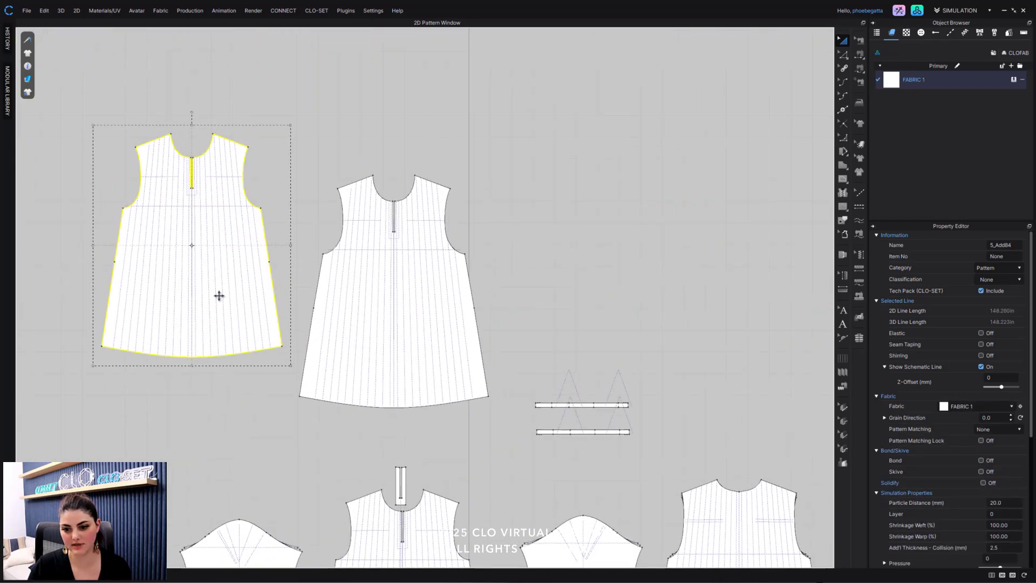
left_click_drag(220, 294, 400, 58)
middle_click_drag(497, 340, 513, 213)
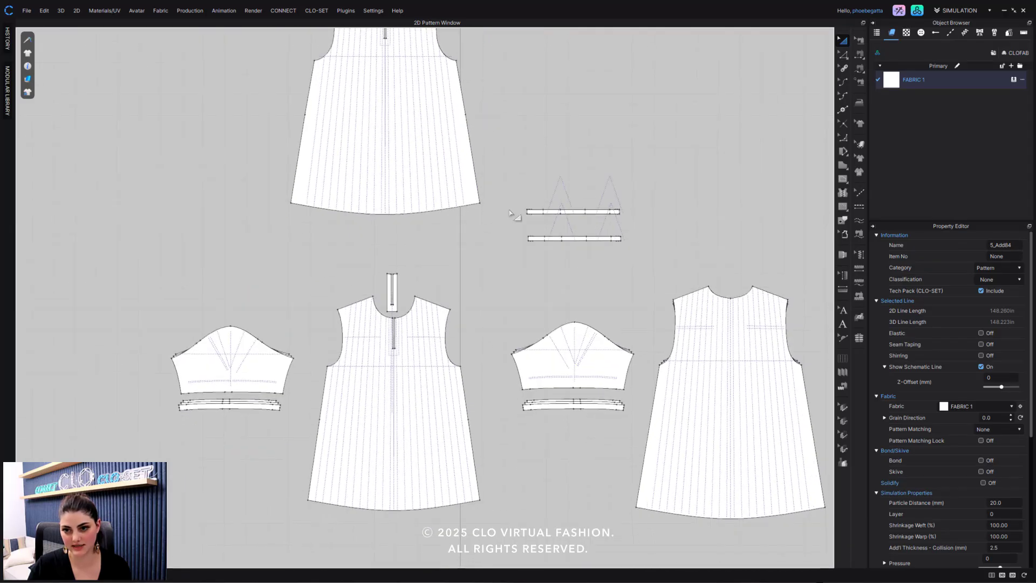
Step: Place the largest front piece to the left of the middle-size front piece
scroll(467, 369, "up", 3)
scroll(467, 369, "down", 10)
middle_click_drag(439, 289, 400, 324)
left_click(400, 321)
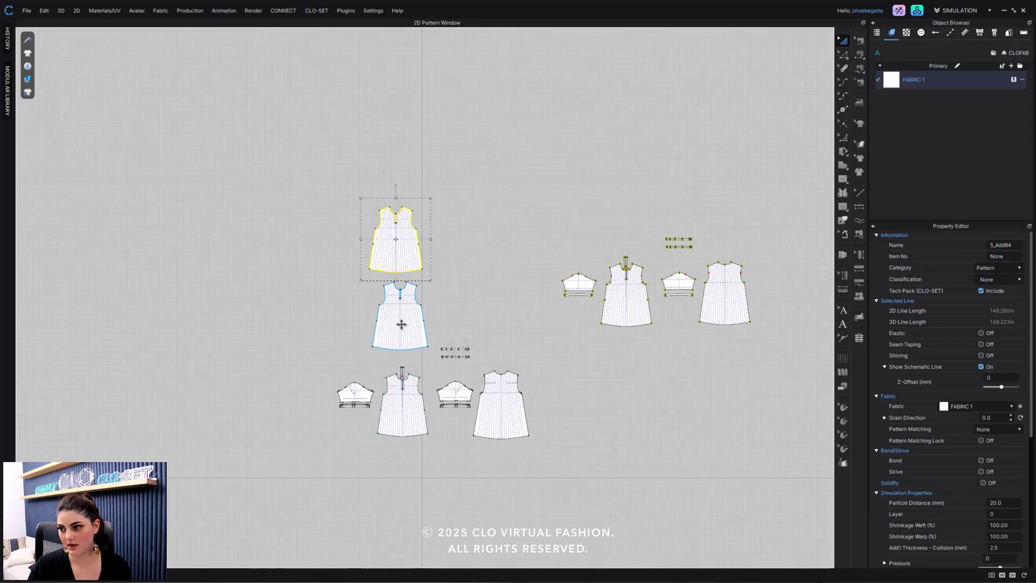
left_click_drag(400, 316, 312, 236)
left_click(437, 264)
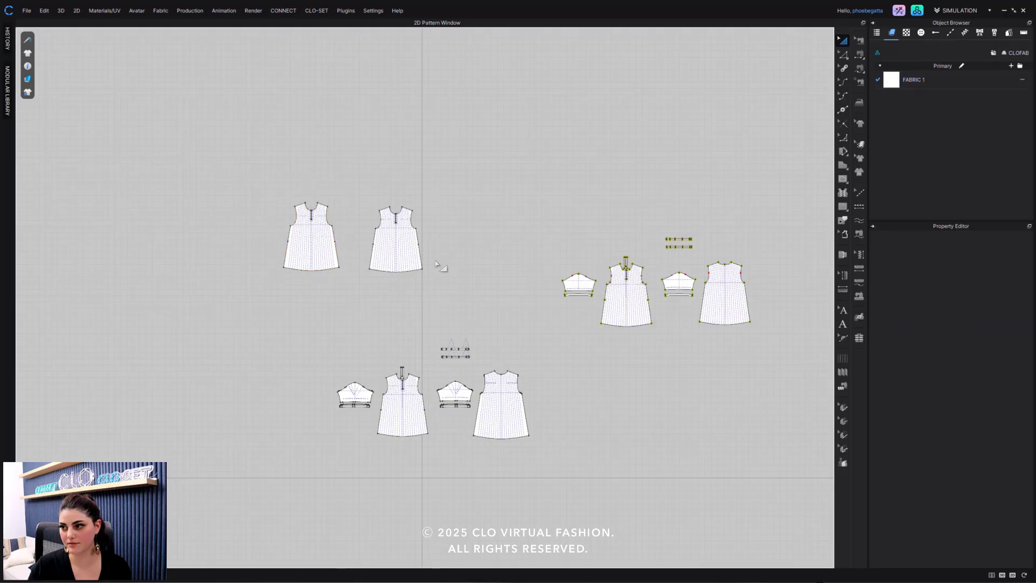
Step: Arrange the middle-size and largest front pieces in a column above the smallest front, in ascending size order
left_click(402, 251)
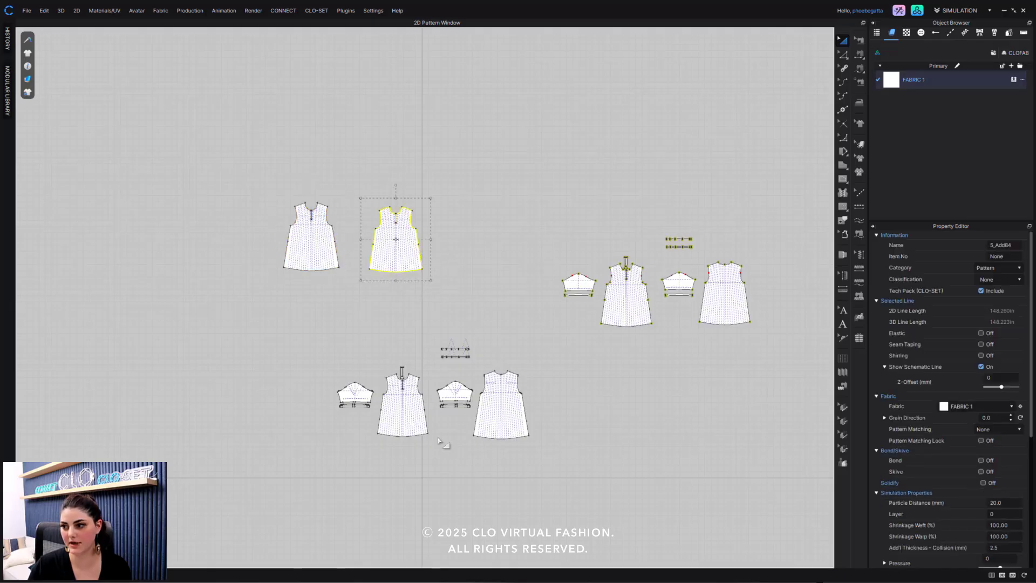
left_click(403, 403)
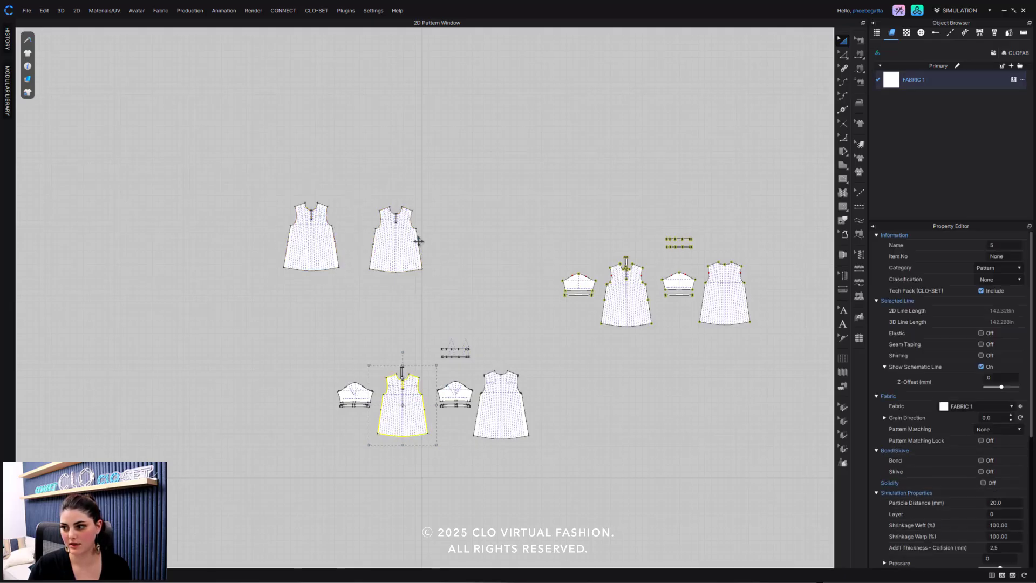
left_click_drag(398, 247, 394, 247)
left_click(275, 247)
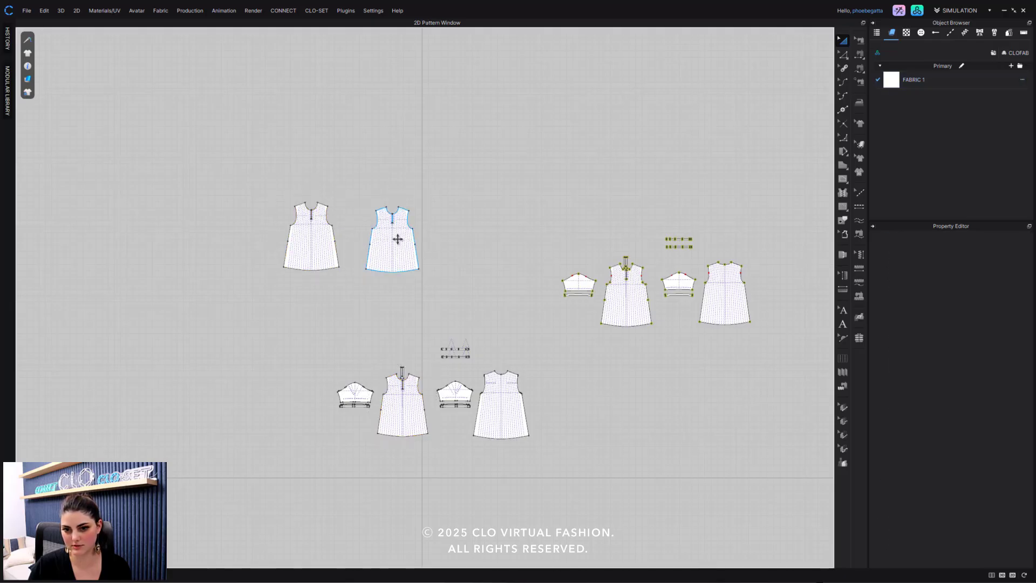
left_click_drag(394, 239, 404, 316)
left_click_drag(318, 245, 403, 256)
Step: Select the smallest, middle and largest front pieces one after another to compare their names and line lengths
left_click(402, 411)
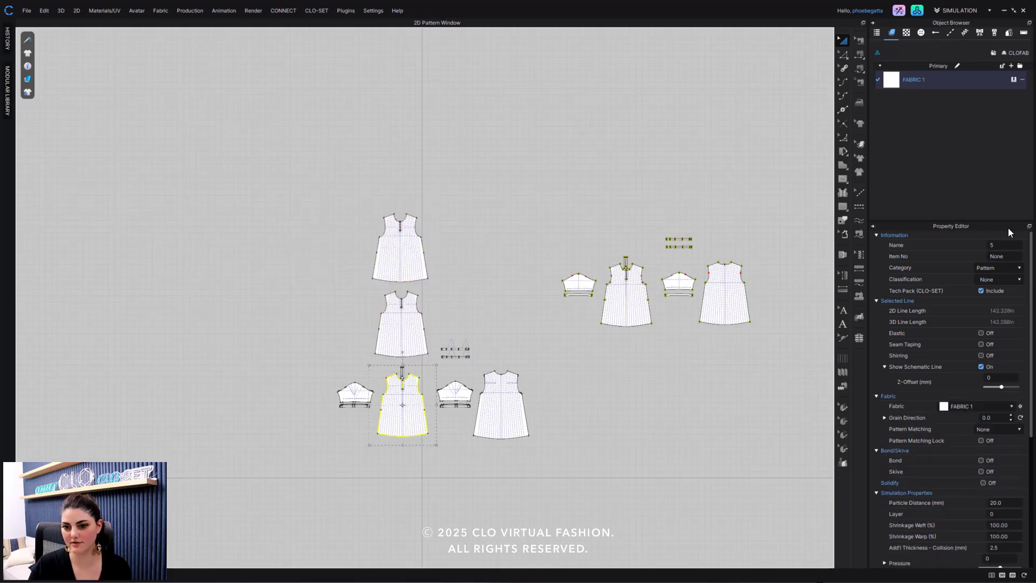
left_click(400, 327)
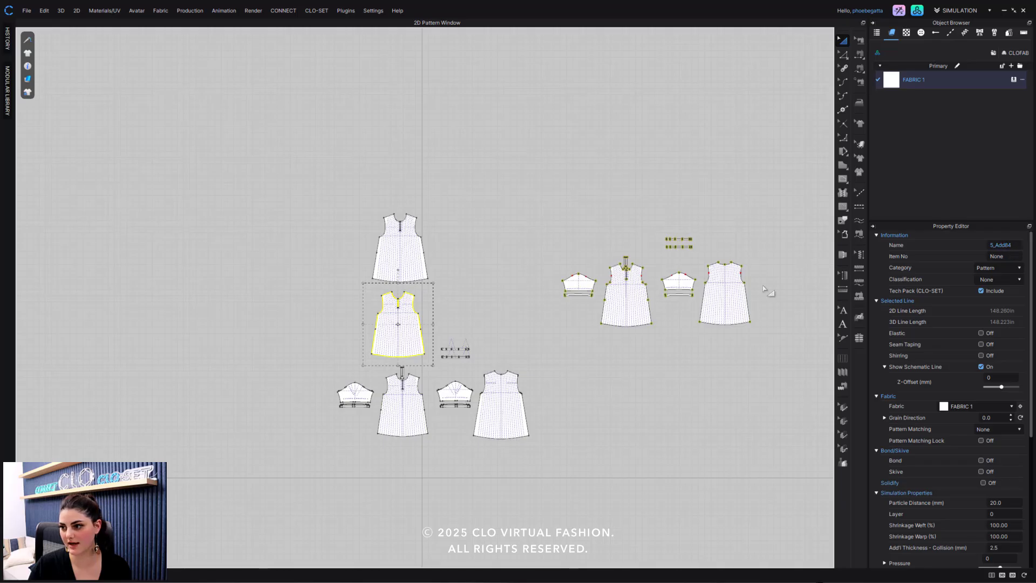
left_click(402, 259)
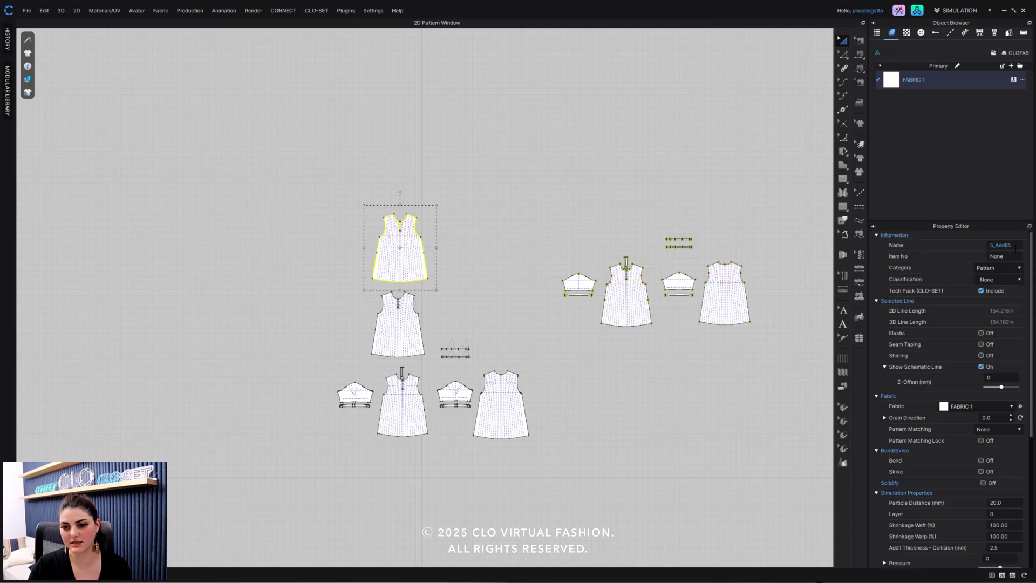
left_click(463, 310)
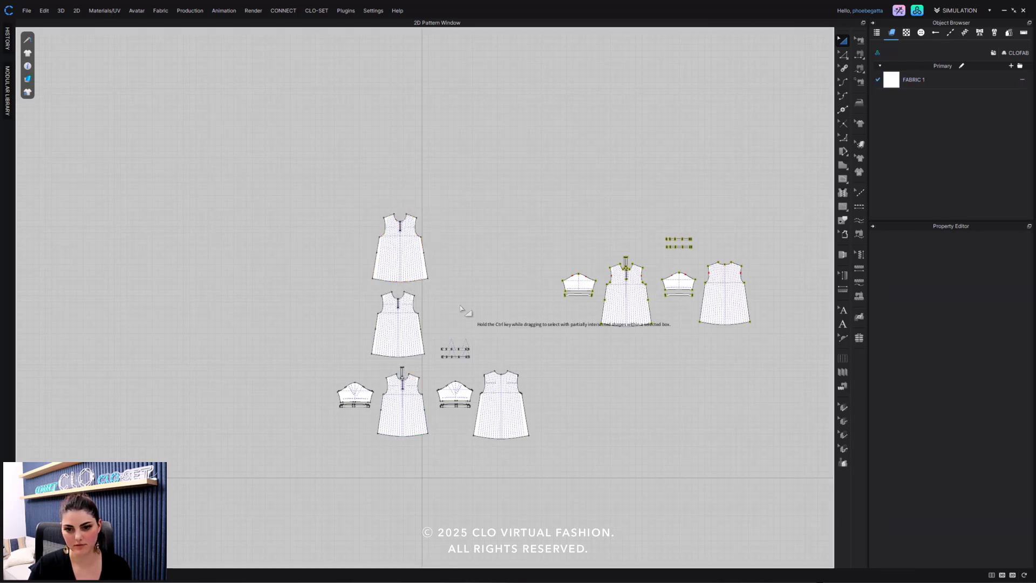
scroll(433, 261, "up", 4)
middle_click_drag(424, 261, 415, 197)
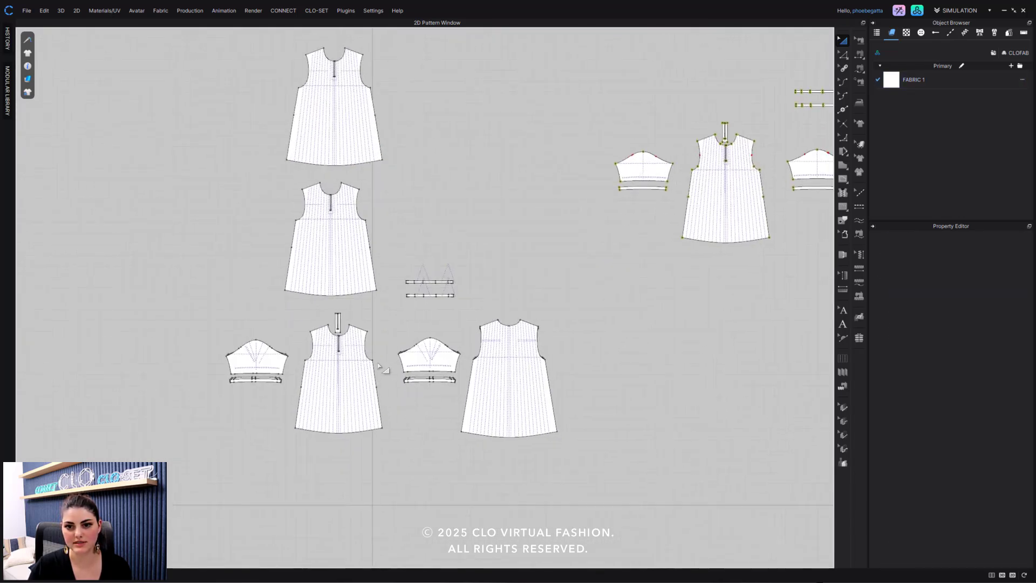
left_click(342, 296)
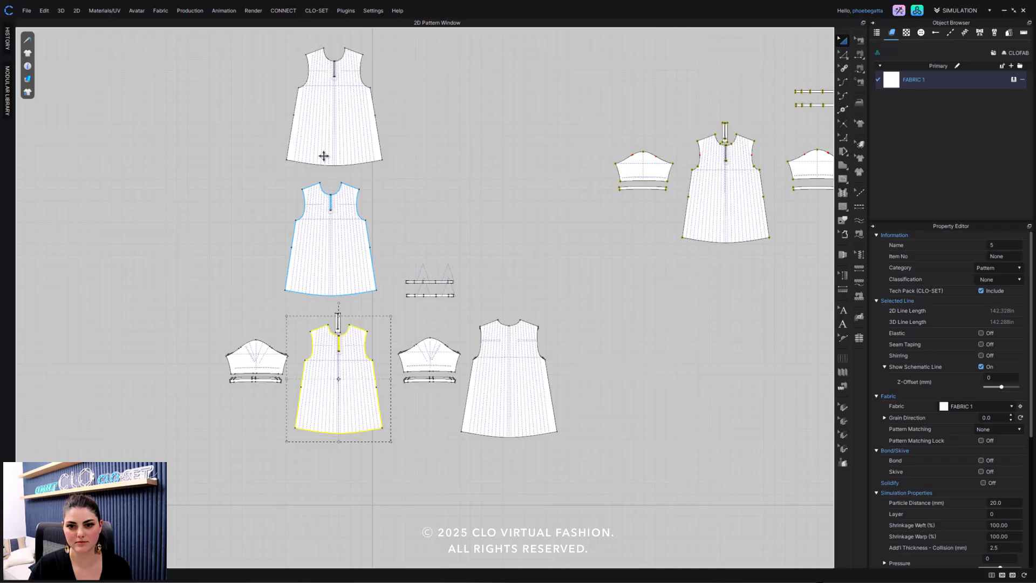
left_click(352, 390)
left_click(334, 263)
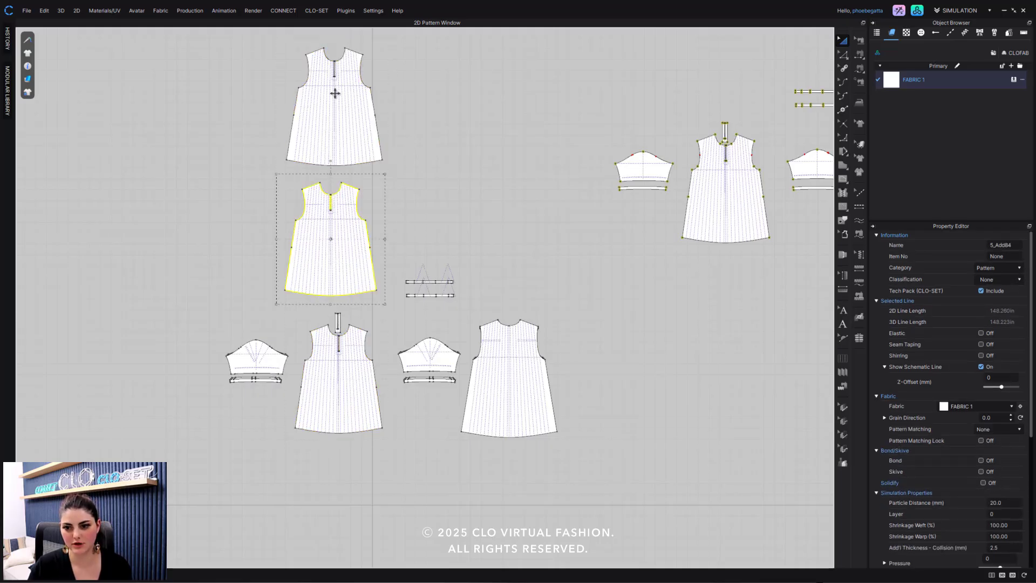
left_click(333, 96)
Step: Separate the two larger right-hand sleeve pieces from their stack and place them beside the matching front pieces
scroll(502, 286, "up", 5)
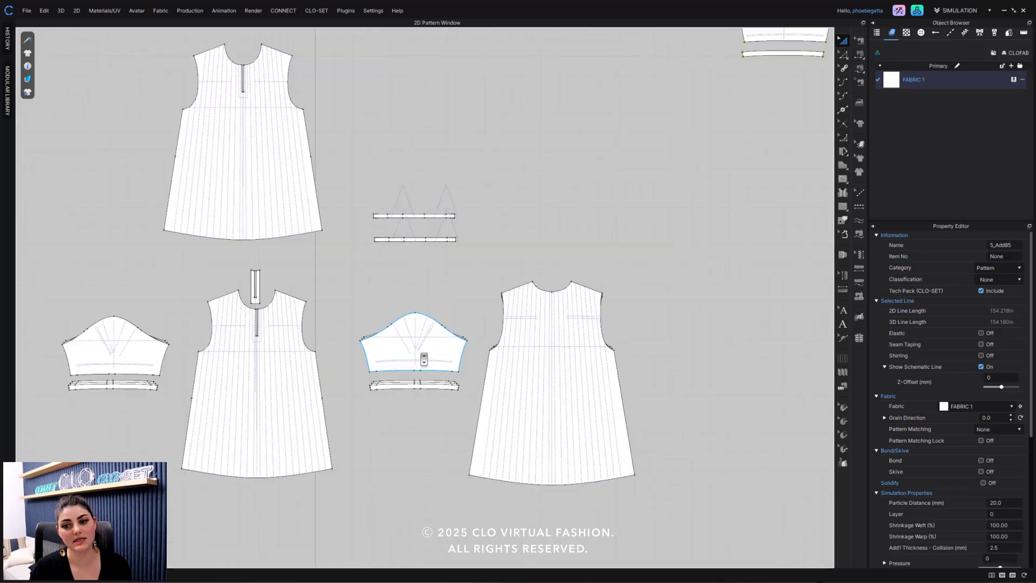
middle_click_drag(327, 292, 408, 285)
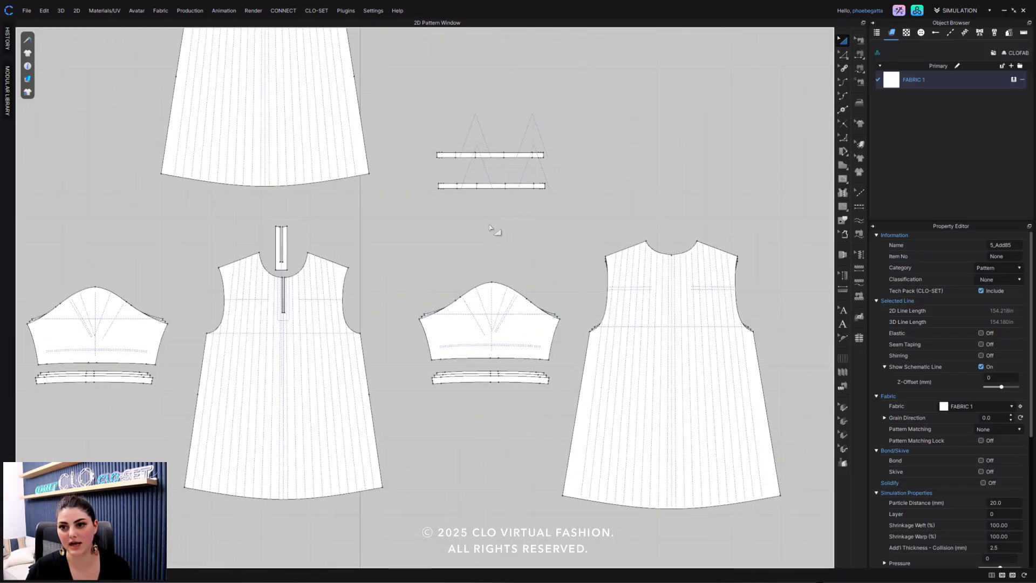
left_click_drag(478, 257, 422, 114)
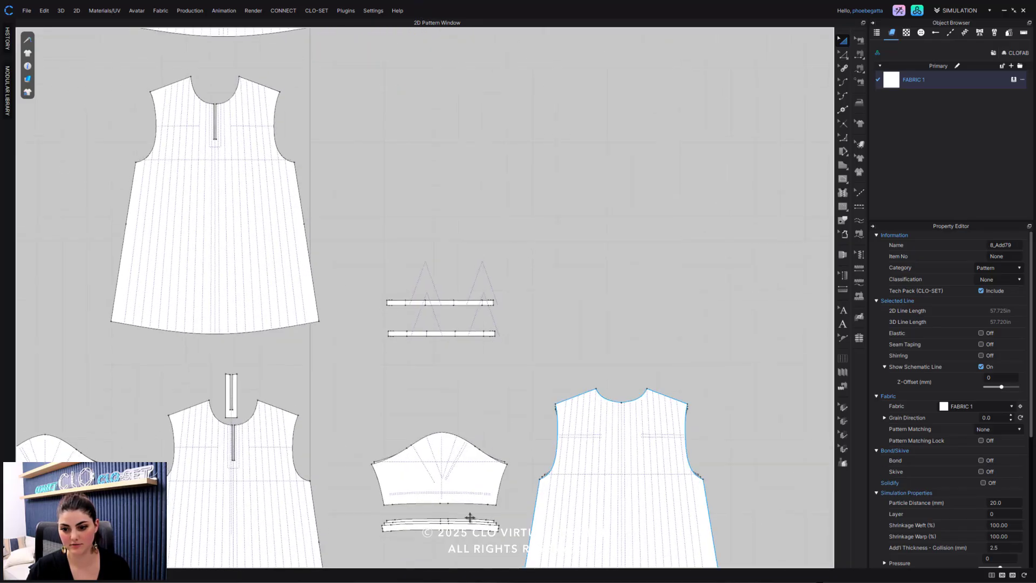
left_click_drag(442, 468, 435, 160)
scroll(470, 475, "down", 5)
scroll(458, 453, "down", 2)
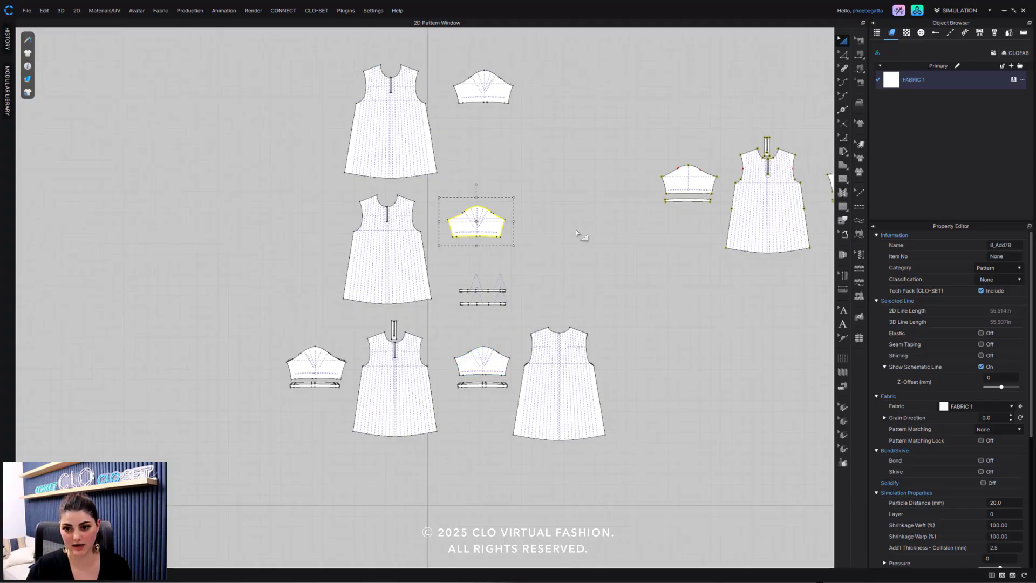
Step: Switch to grading edit mode and add a second size group alongside Size Group 1
middle_click_drag(576, 233, 576, 286)
scroll(418, 345, "up", 5)
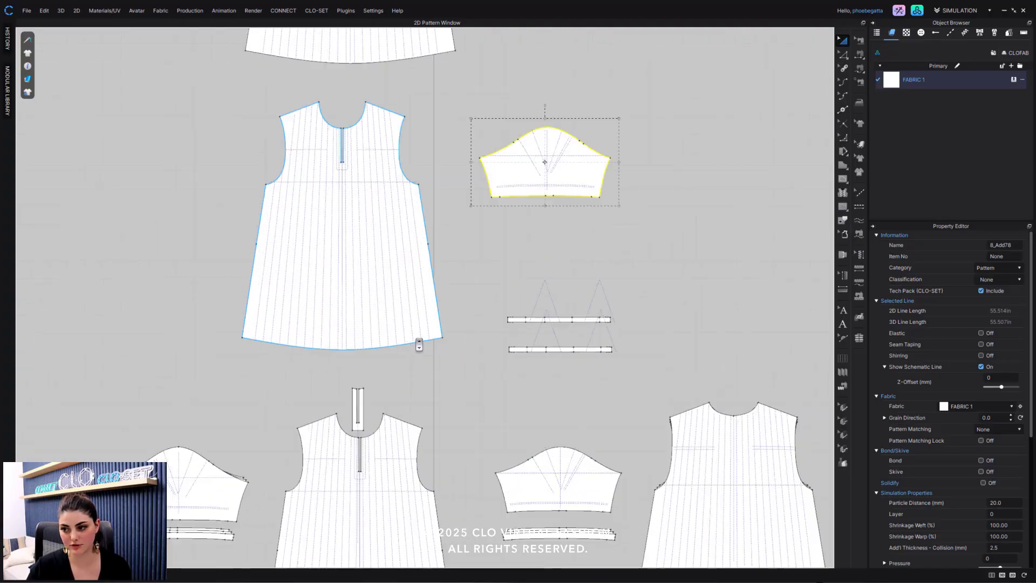
middle_click_drag(450, 380, 488, 236)
scroll(488, 236, "down", 2)
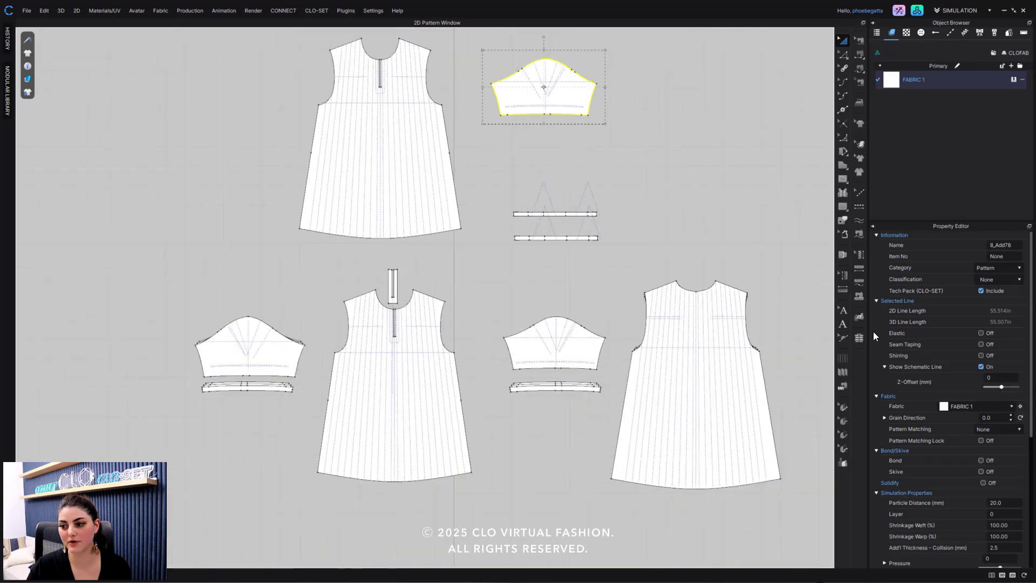
left_click(843, 407)
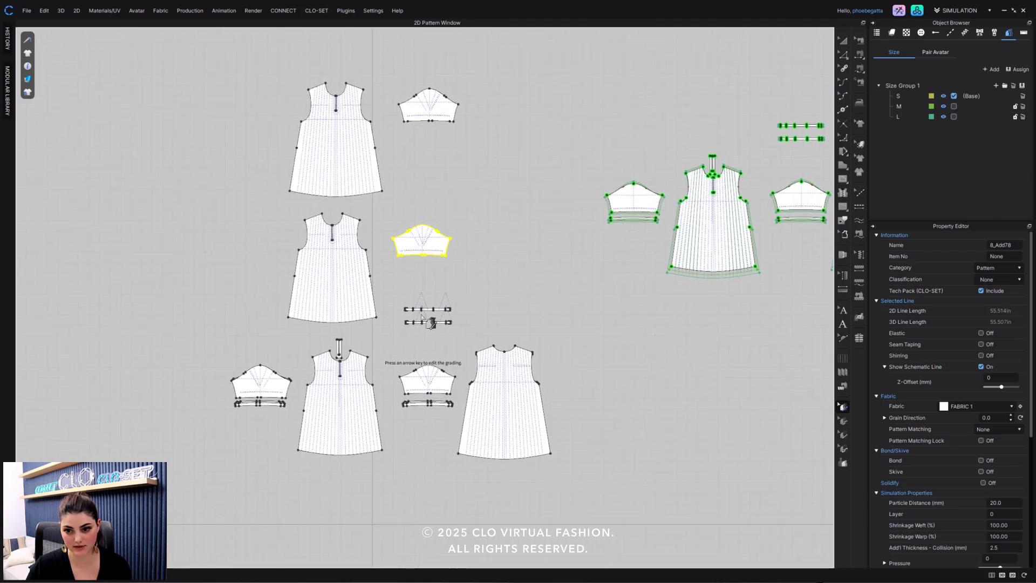
right_click_drag(495, 308, 396, 361)
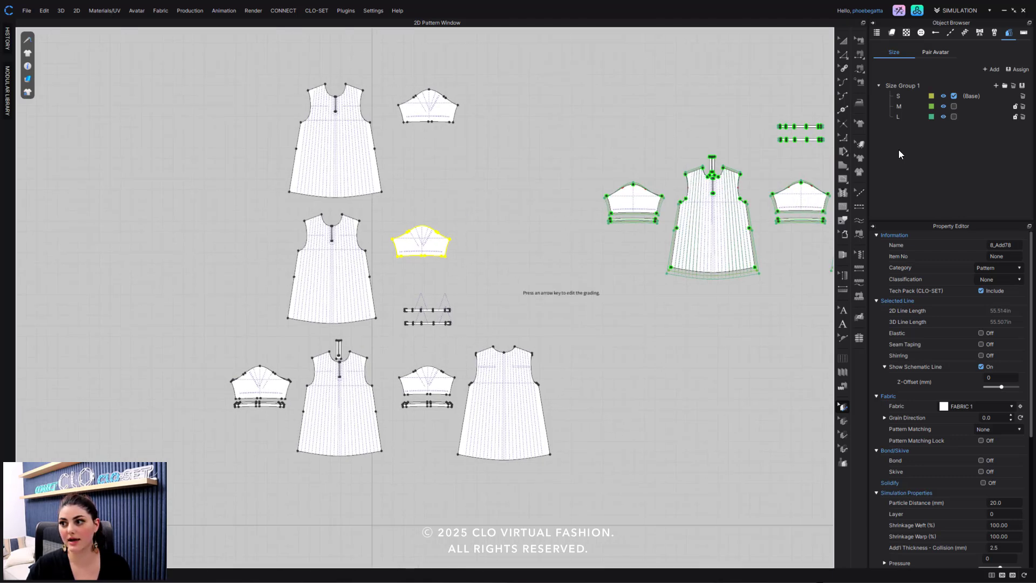
left_click(993, 70)
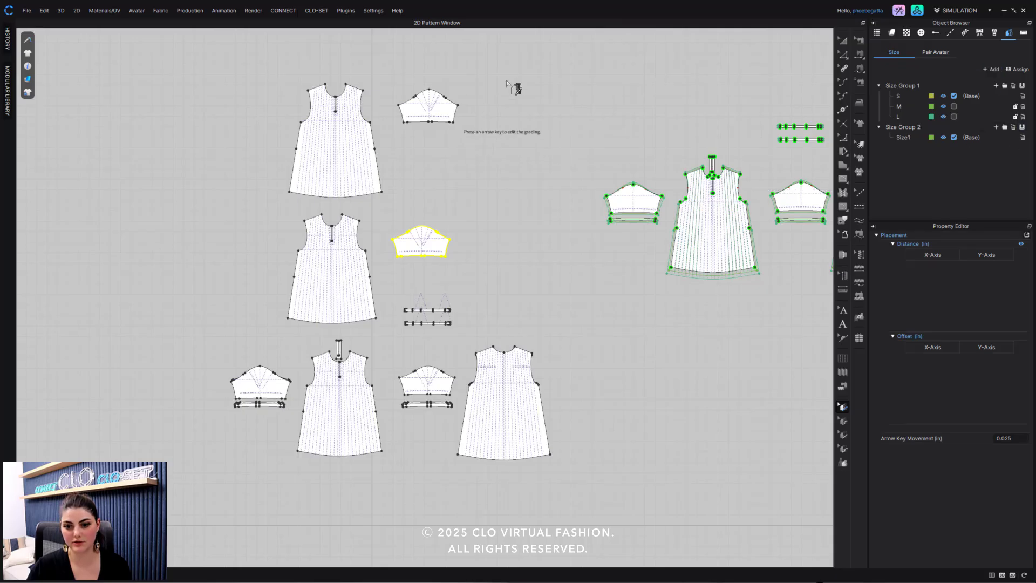
Step: Try to select all standard DXF pieces for Size Group 2 and convert the smallest front piece's points to grade points
left_click(548, 66)
left_click_drag(173, 54, 575, 485)
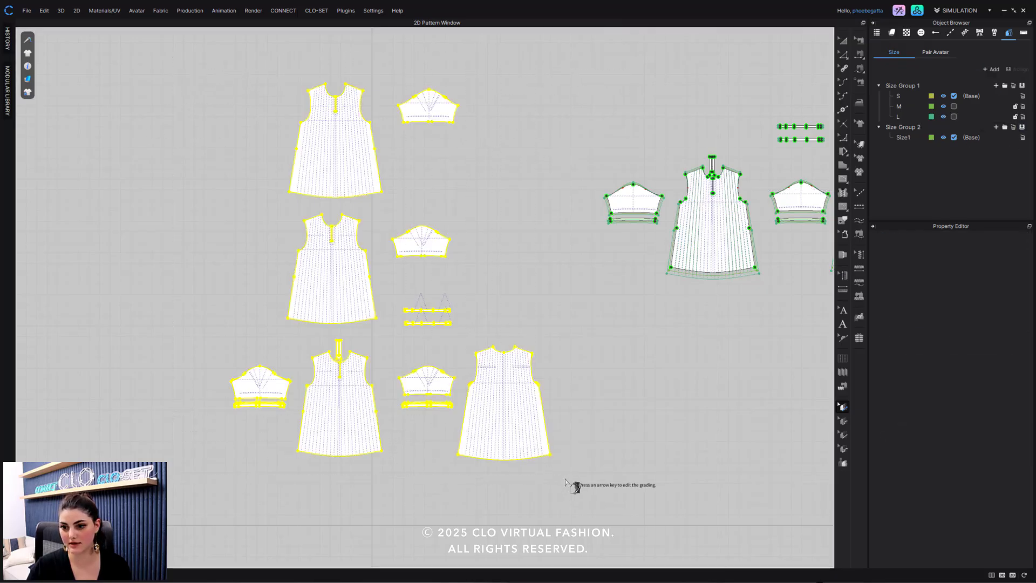
left_click(1022, 130)
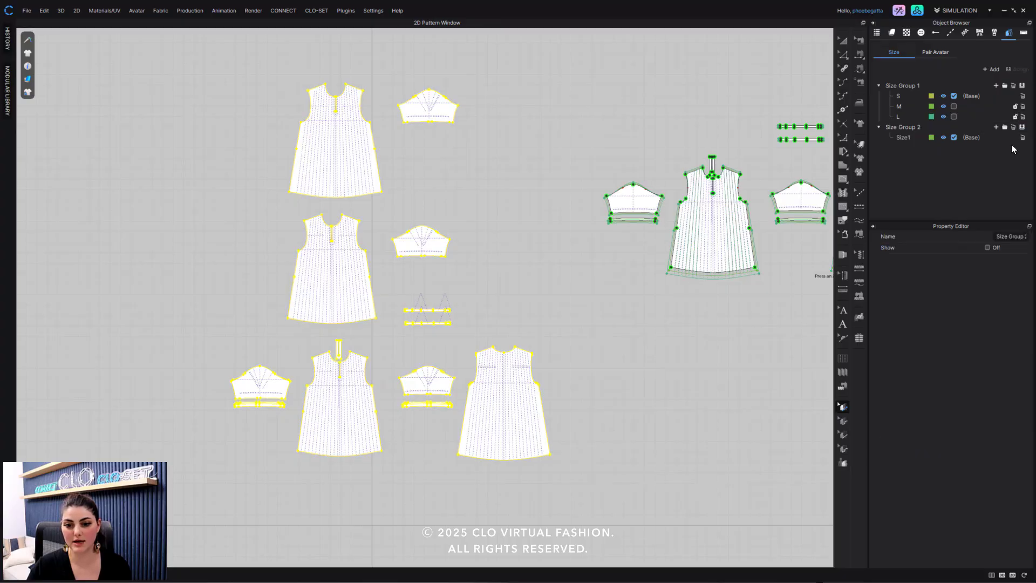
right_click(313, 360)
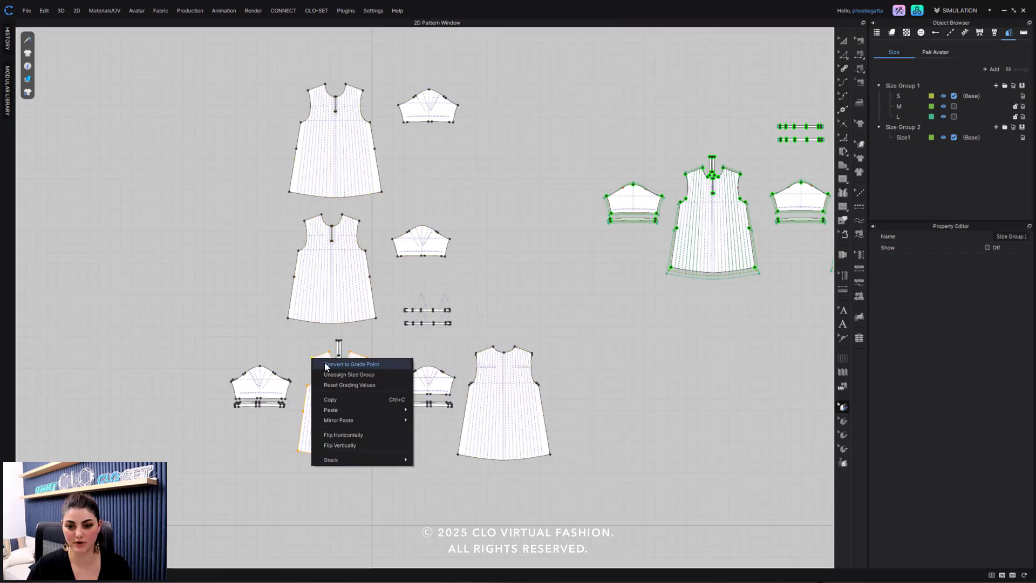
left_click(362, 364)
Step: Convert the points of the smallest front piece and its placket to grade points in Size Group 2
scroll(323, 302, "up", 5)
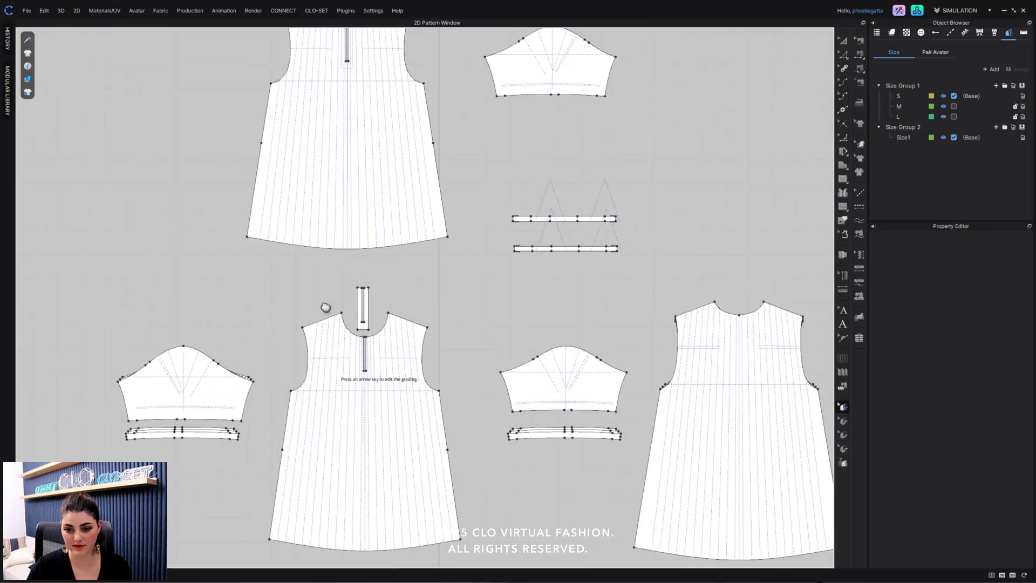
left_click_drag(264, 214, 475, 486)
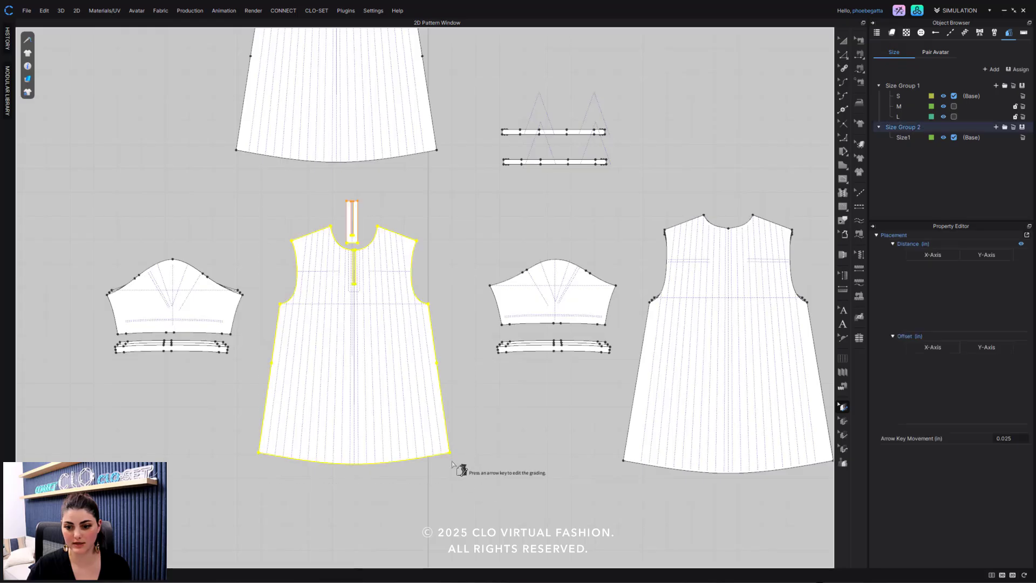
right_click(451, 454)
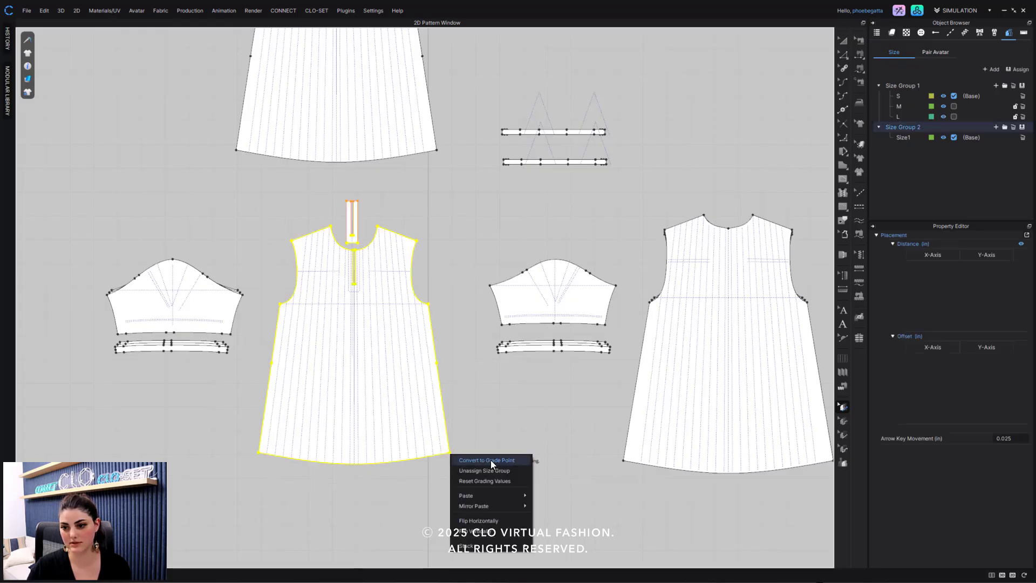
left_click(491, 459)
Step: Try to convert the sleeve between the smallest front and the back, together with its stacked bands, to grade points
left_click_drag(464, 231, 643, 397)
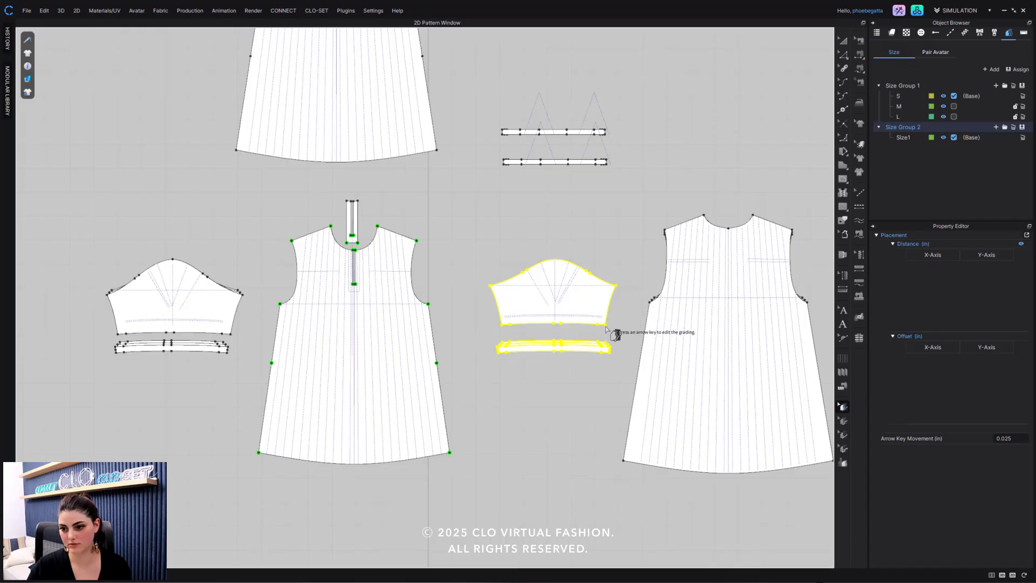
right_click(607, 327)
left_click(543, 394)
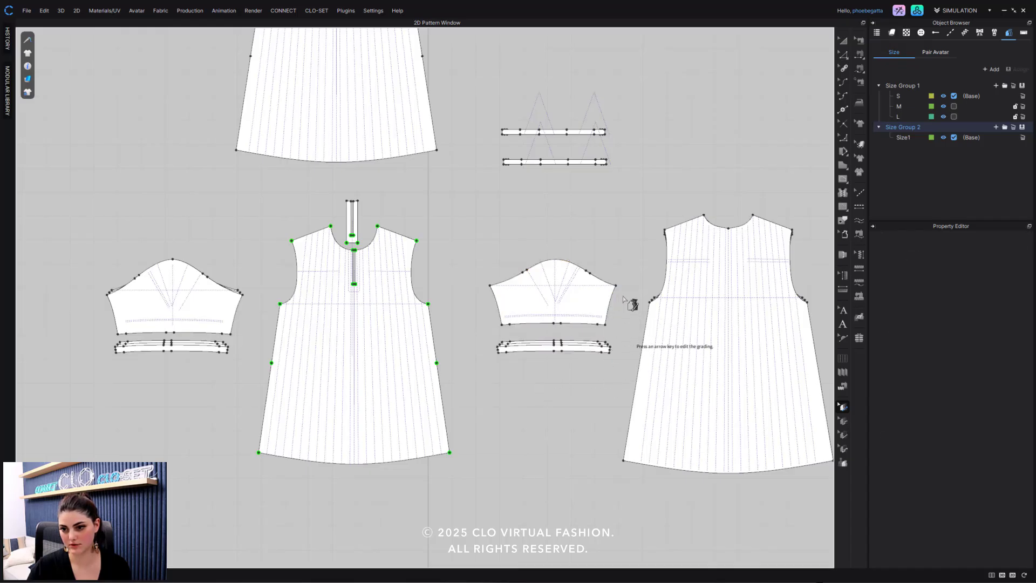
Step: Convert only the points of the sleeve between the smallest front and the back, without its bands, to grade points
left_click_drag(621, 262, 478, 336)
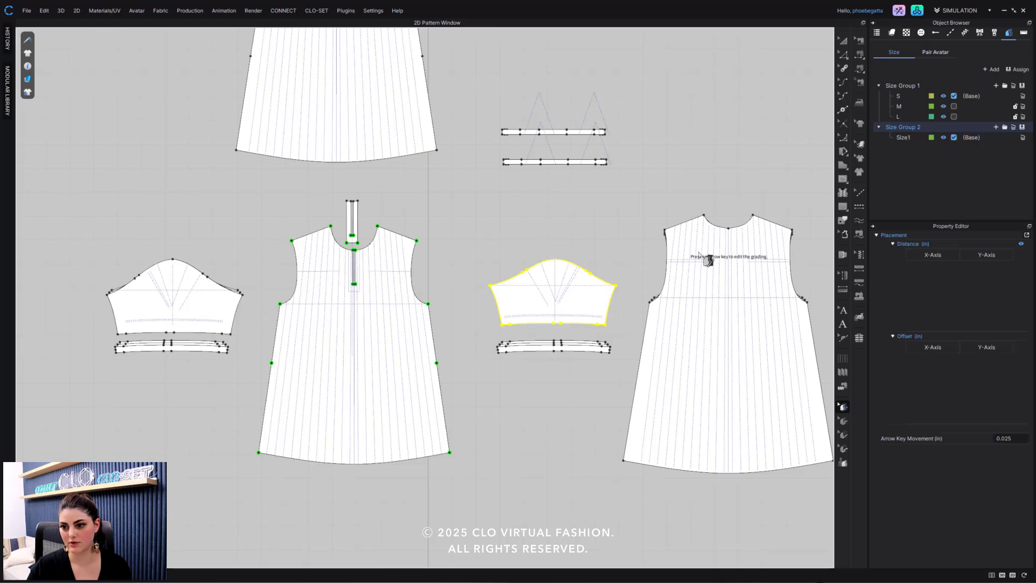
right_click(618, 286)
left_click(631, 289)
scroll(548, 245, "down", 3)
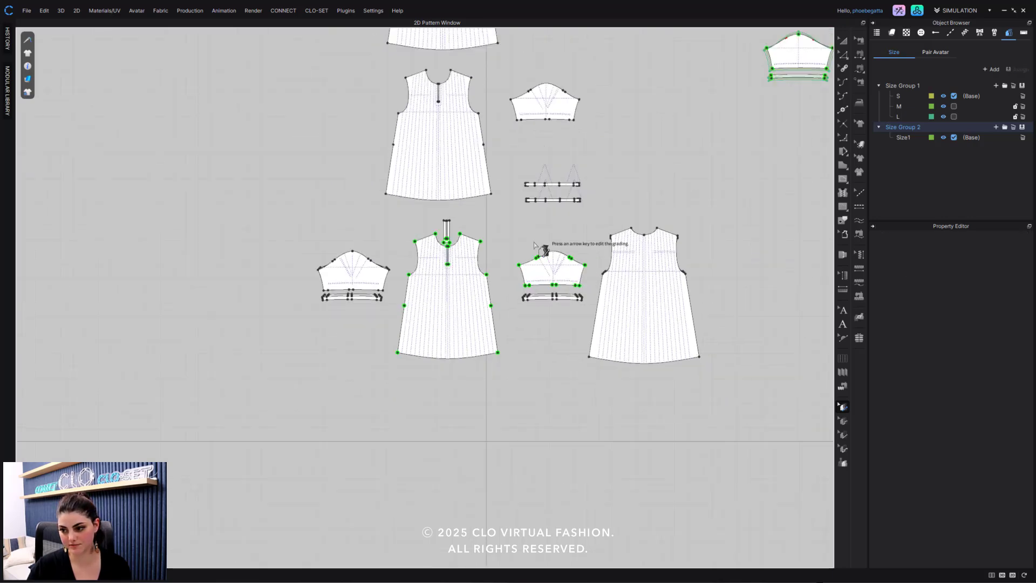
middle_click_drag(535, 245, 475, 327)
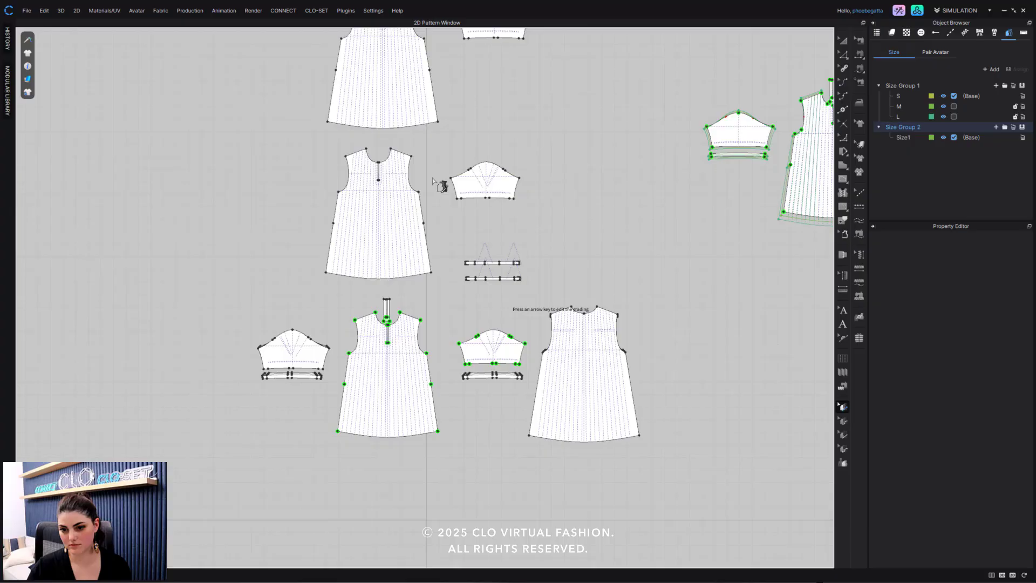
Step: Display the curve grading points and inspect them along the smallest front's neckline and armhole and the adjacent sleeve
left_click(843, 421)
scroll(429, 364, "up", 5)
scroll(460, 212, "up", 1)
middle_click_drag(460, 213, 396, 278)
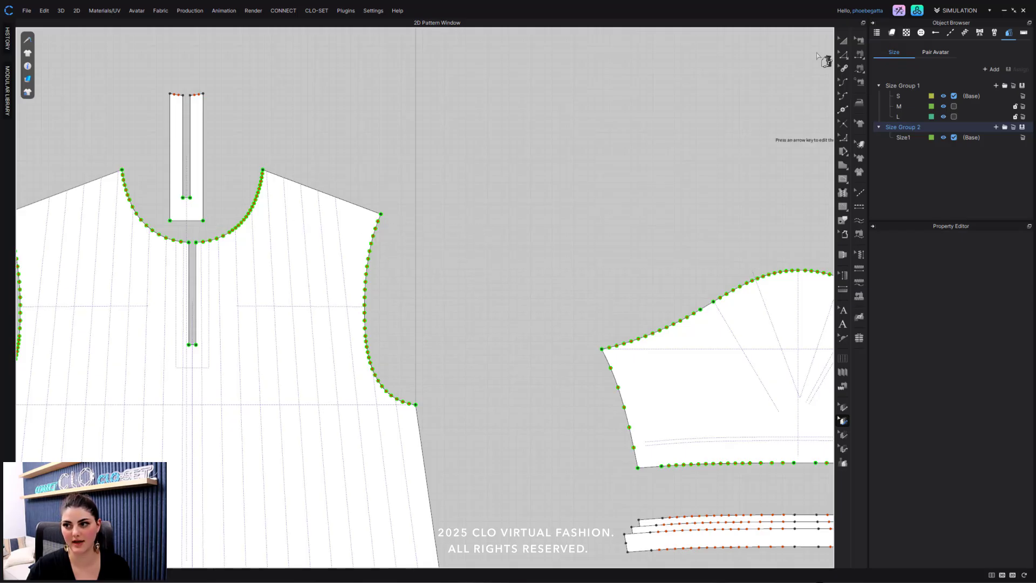
Step: Reduce the curve points on the smallest front's armhole facing the sleeve, and check its curve grading points
key("z")
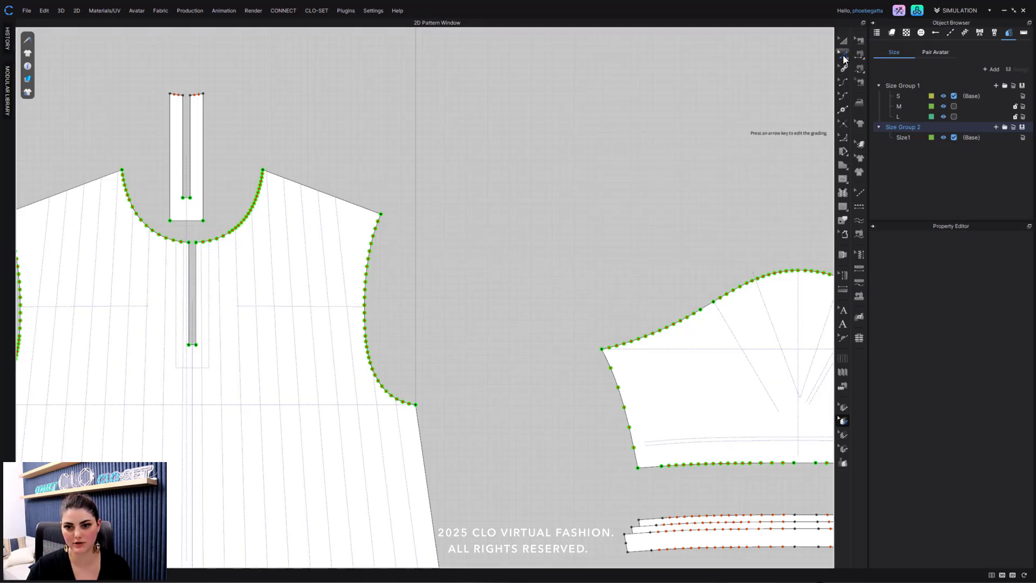
left_click(366, 264)
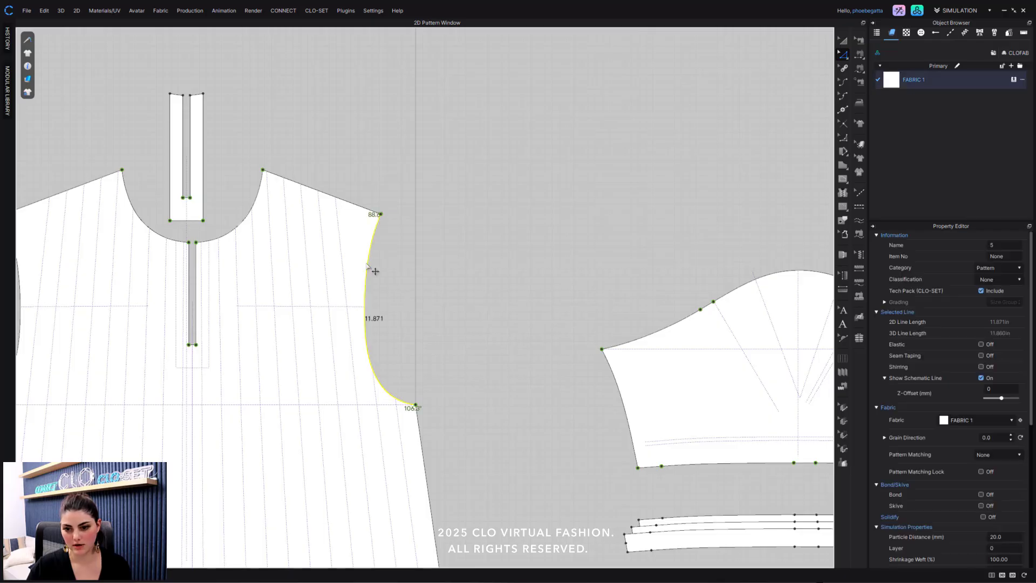
right_click(367, 264)
left_click(425, 405)
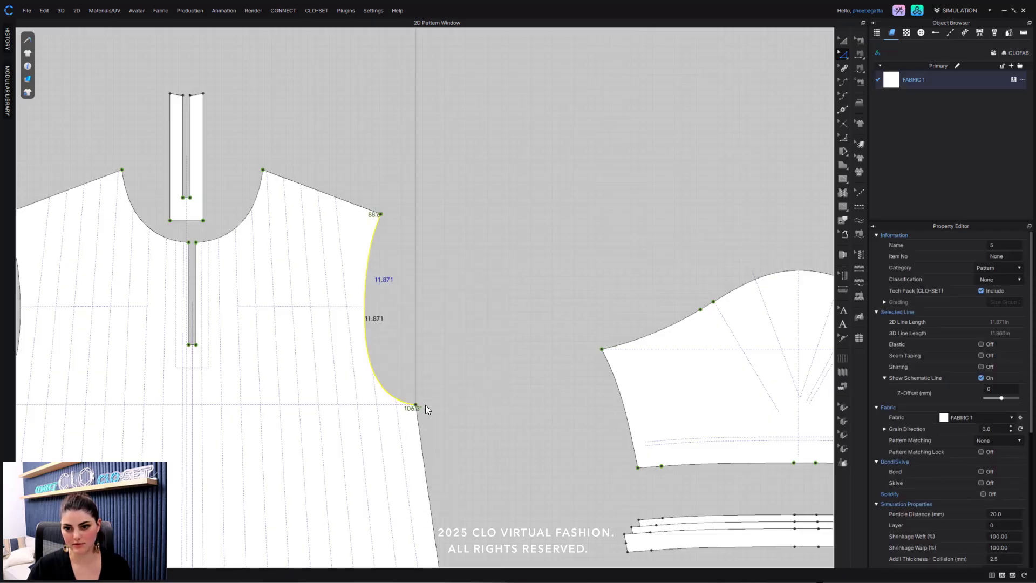
key("Return")
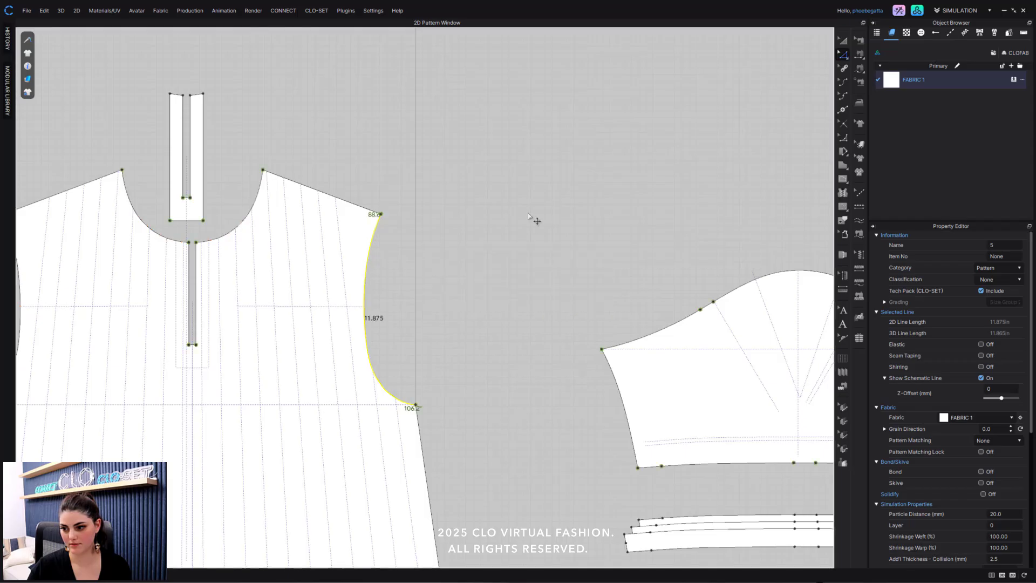
left_click(537, 220)
left_click(845, 427)
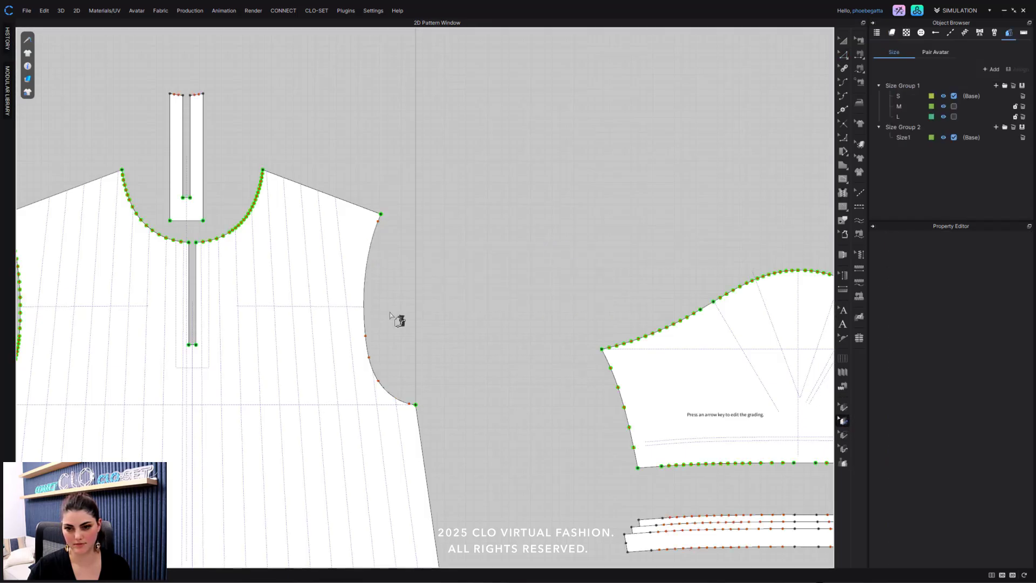
scroll(415, 327, "down", 3)
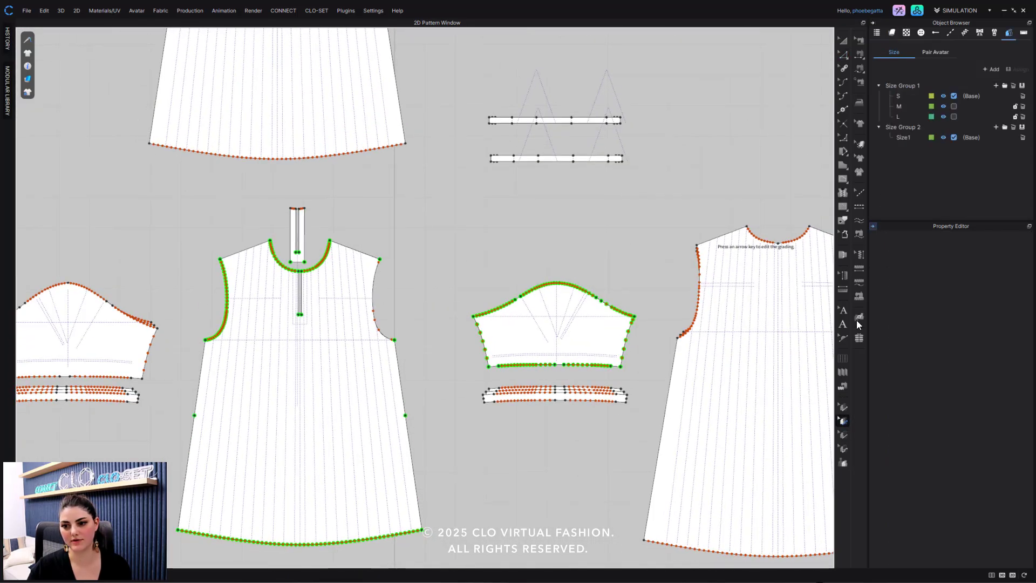
Step: Return to point grading, then to pattern selection, and compare the standard DXF pieces with the graded DXF-AAMA pieces
left_click(842, 408)
scroll(488, 344, "down", 6)
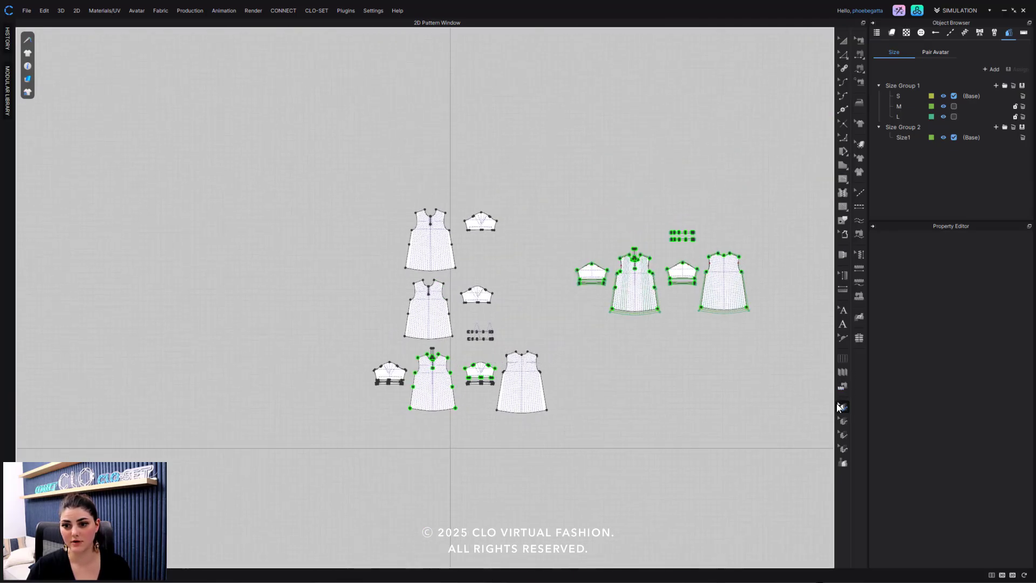
left_click(843, 42)
right_click_drag(557, 276, 534, 278)
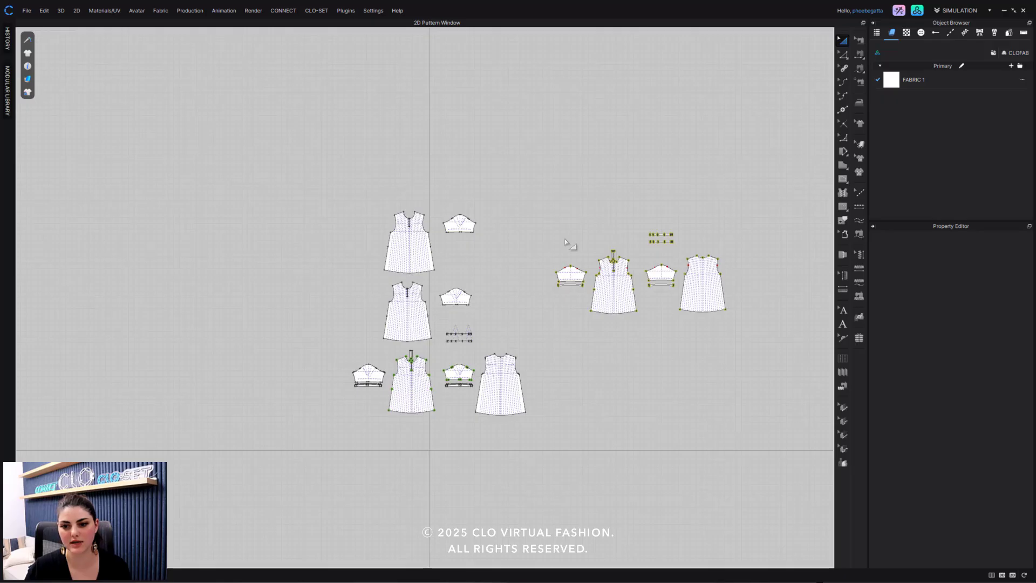
scroll(425, 329, "up", 2)
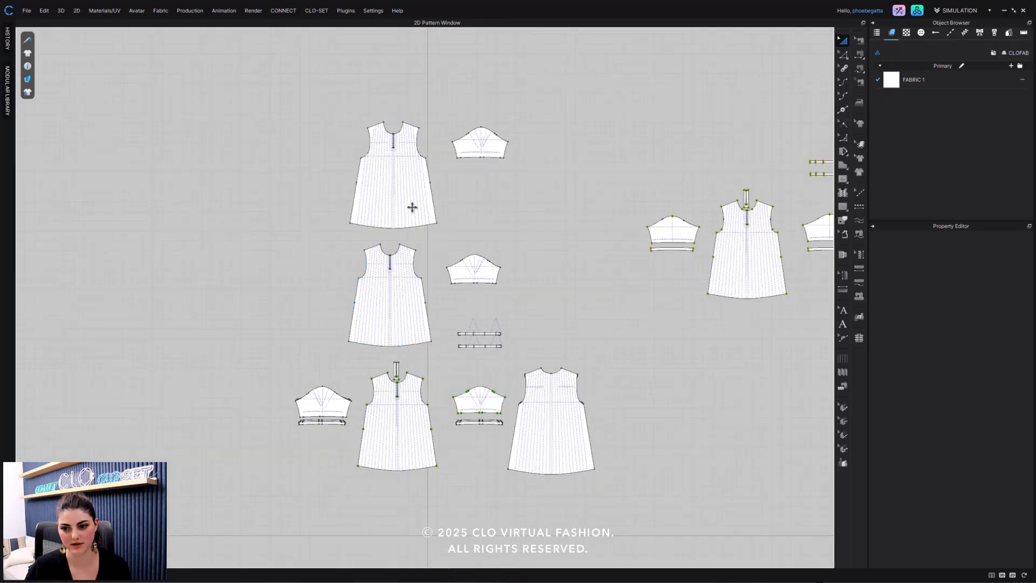
middle_click_drag(445, 324, 279, 385)
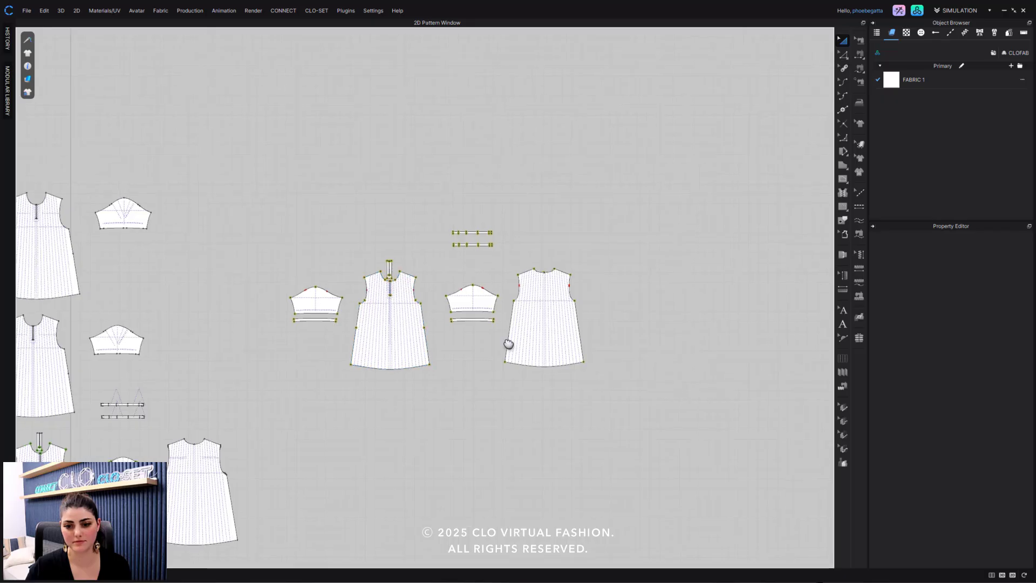
middle_click_drag(507, 342, 524, 269)
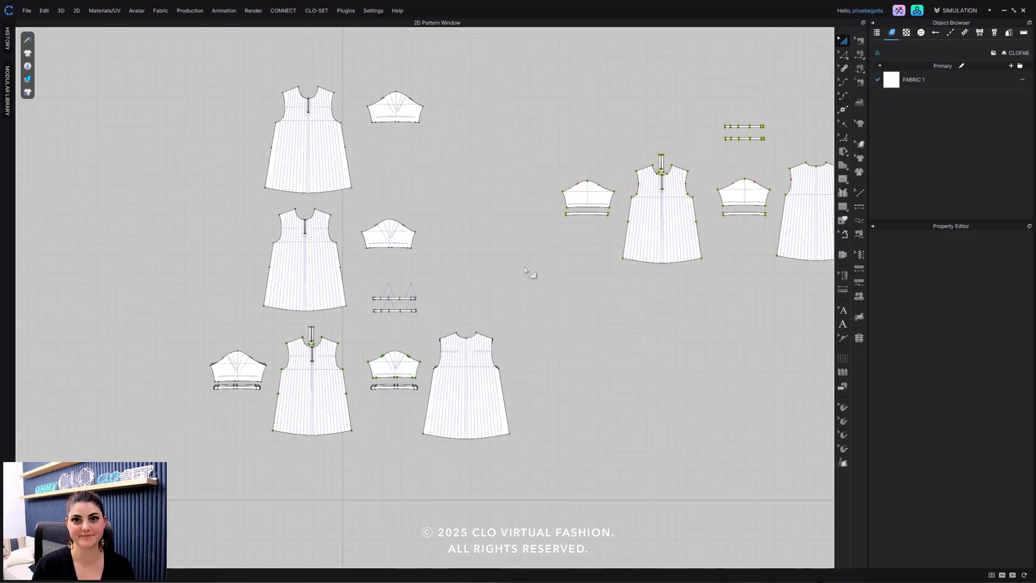